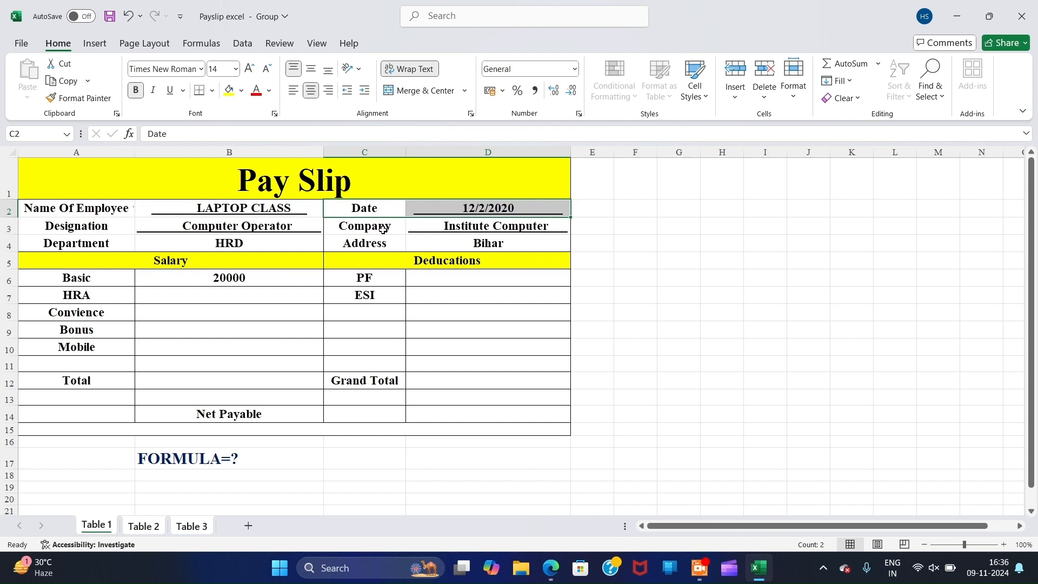
Review the pay slip's company, department and designation details and the extent of its Salary and Deductions sections
left_click_drag(378, 230, 433, 245)
left_click(103, 246)
left_click_drag(153, 247, 155, 243)
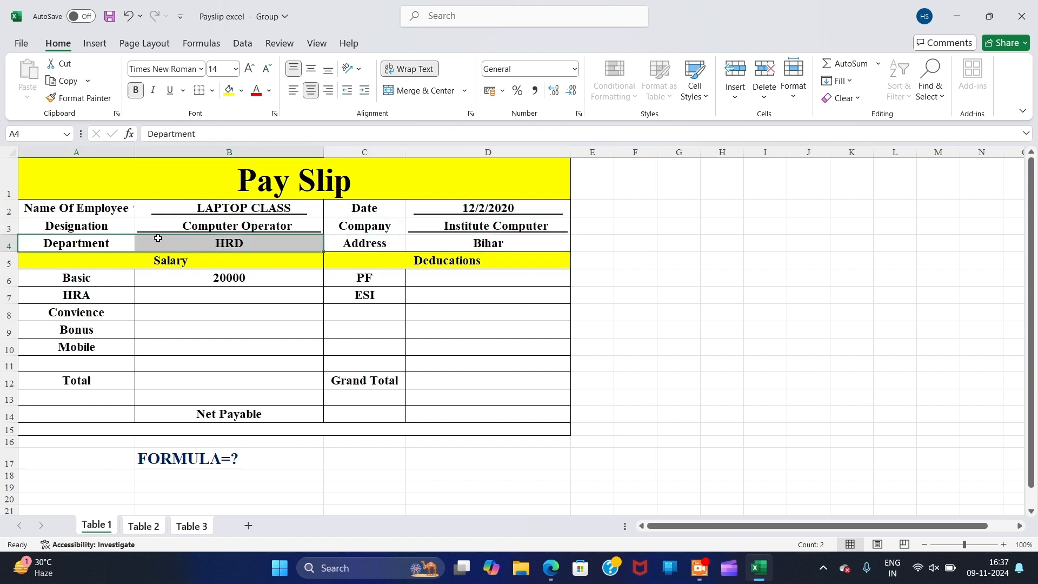
left_click_drag(88, 223, 162, 227)
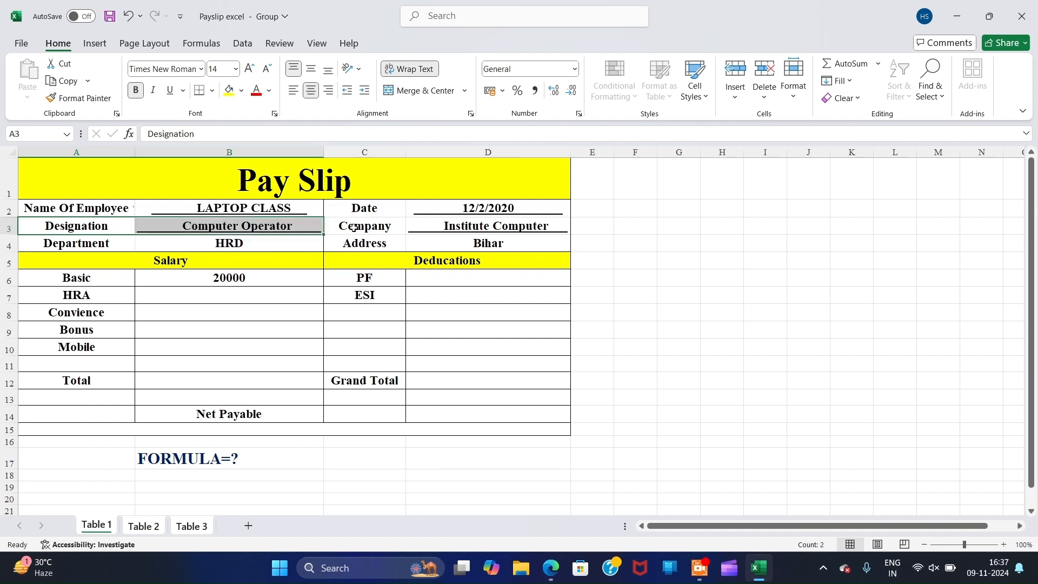
left_click_drag(192, 265, 208, 420)
left_click_drag(484, 262, 76, 430)
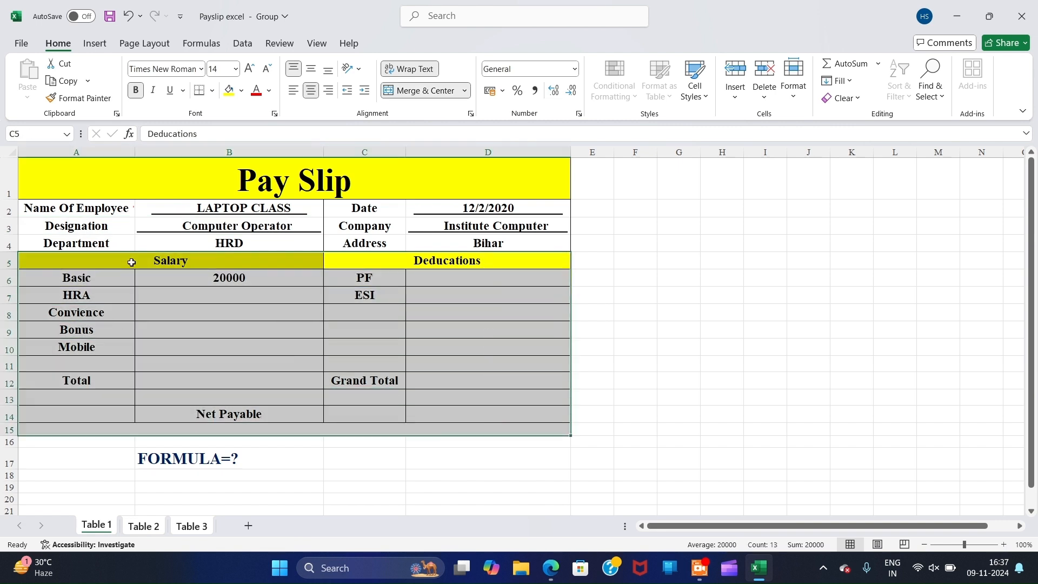
left_click_drag(132, 261, 148, 420)
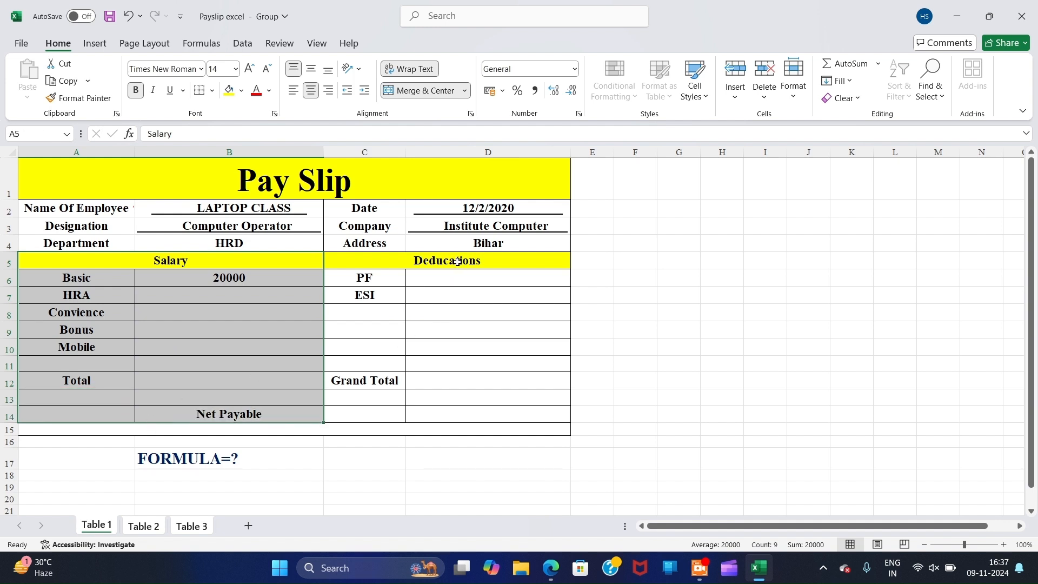
left_click_drag(459, 313, 450, 399)
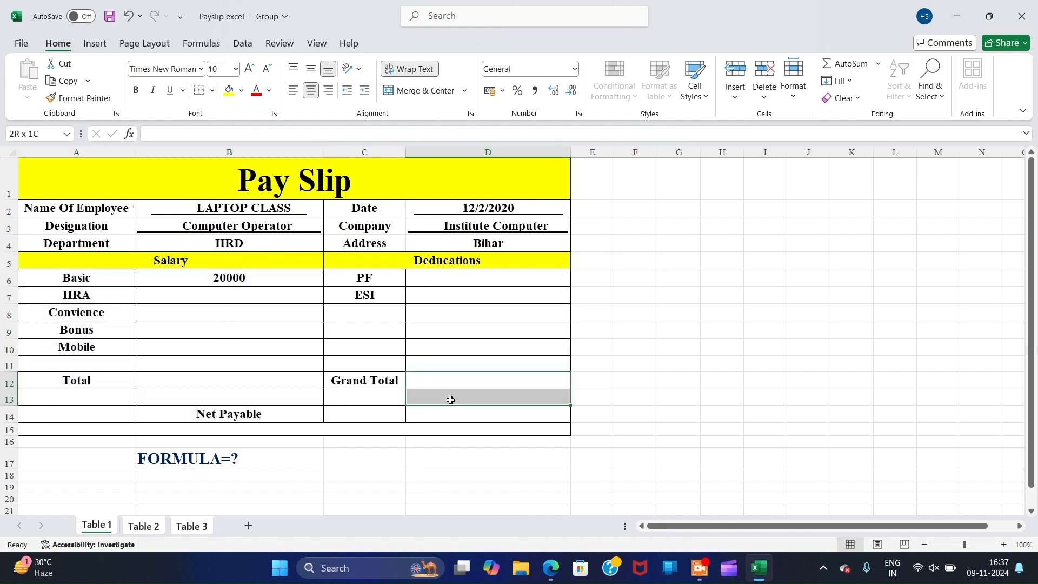
Examine the individual salary rows, the PF and ESI deductions, and the Grand Total and Net Payable rows on the pay slip
left_click(95, 277)
left_click(227, 277)
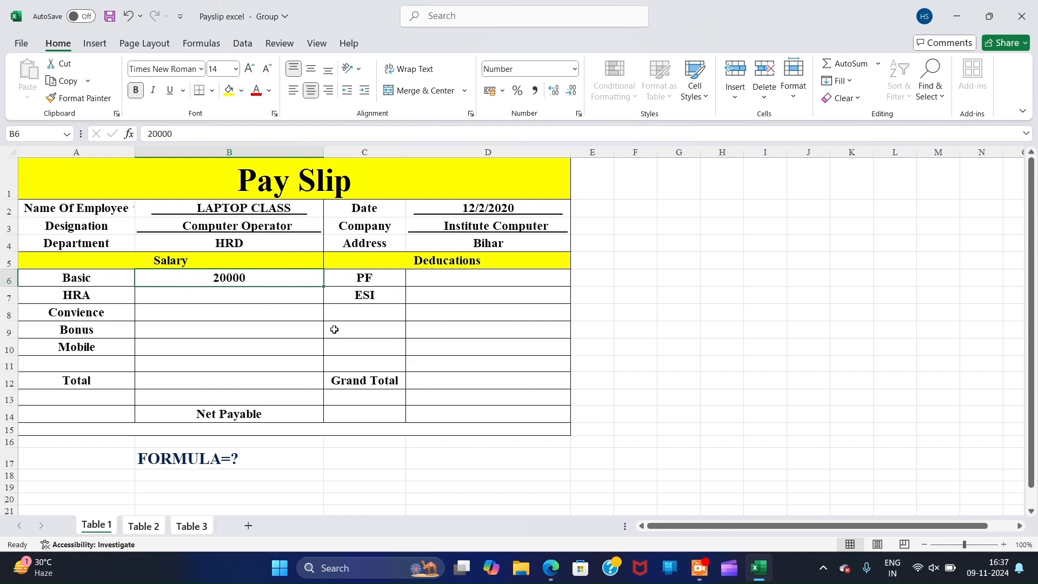
left_click_drag(86, 295, 225, 297)
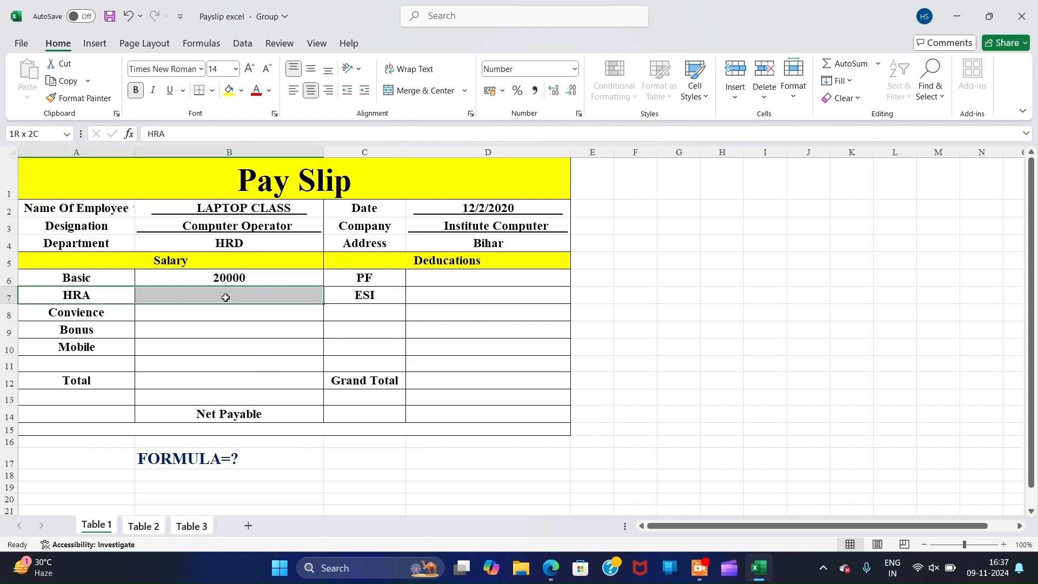
left_click_drag(103, 312, 184, 336)
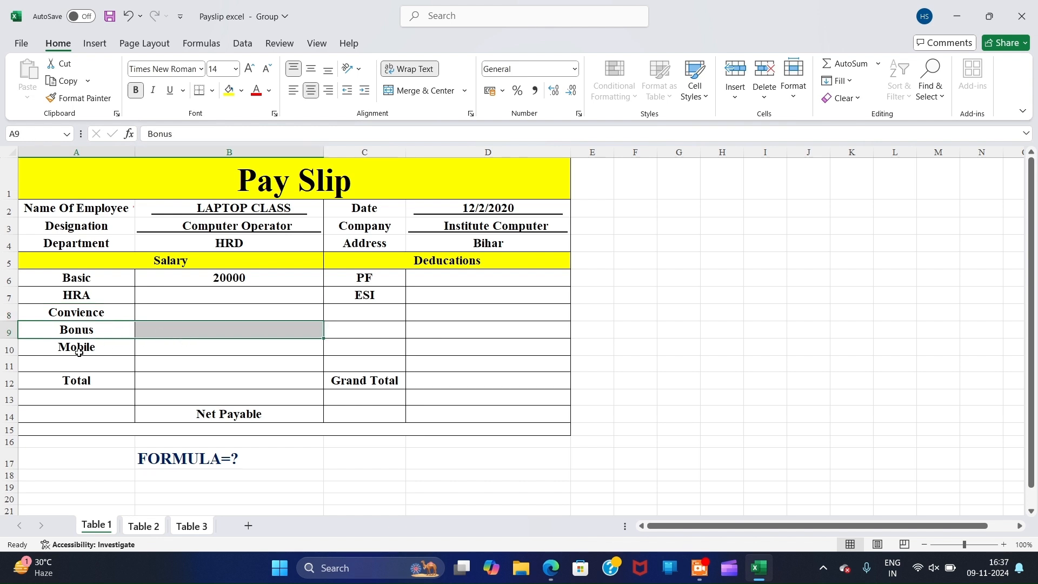
left_click_drag(105, 347, 194, 381)
left_click(446, 280)
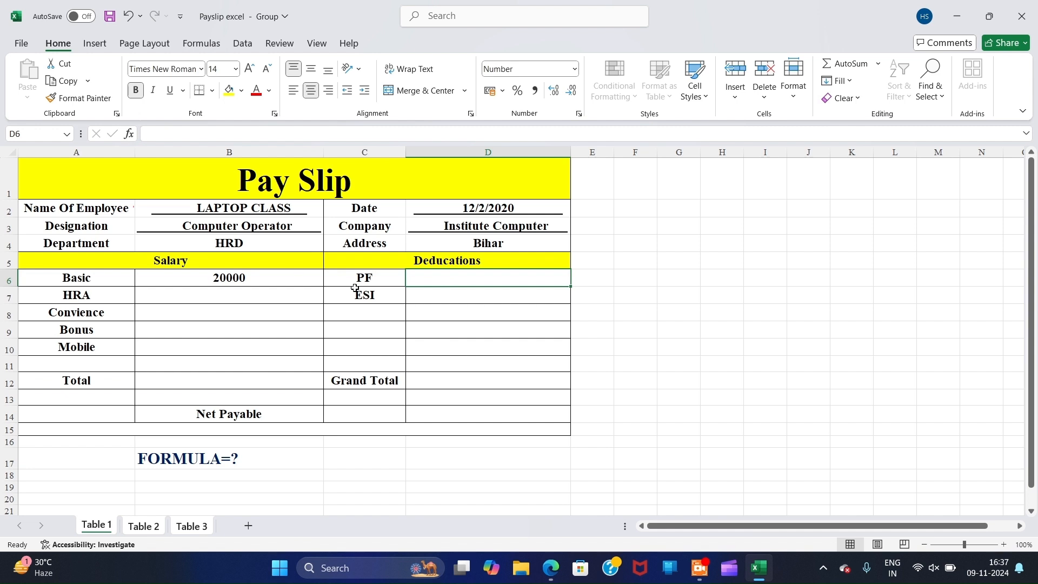
left_click_drag(359, 277, 433, 278)
left_click_drag(361, 298, 422, 301)
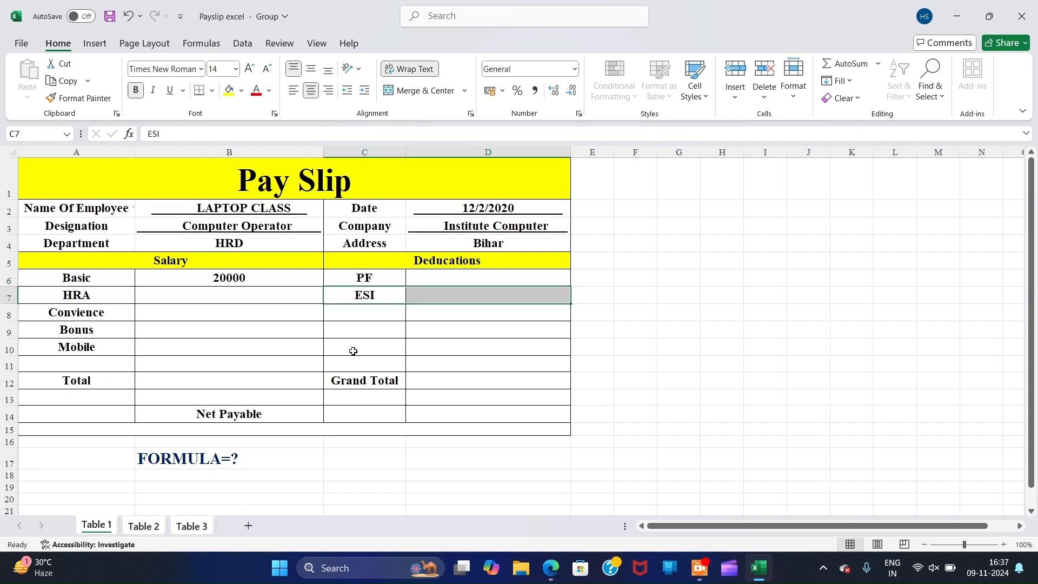
left_click_drag(358, 387, 460, 399)
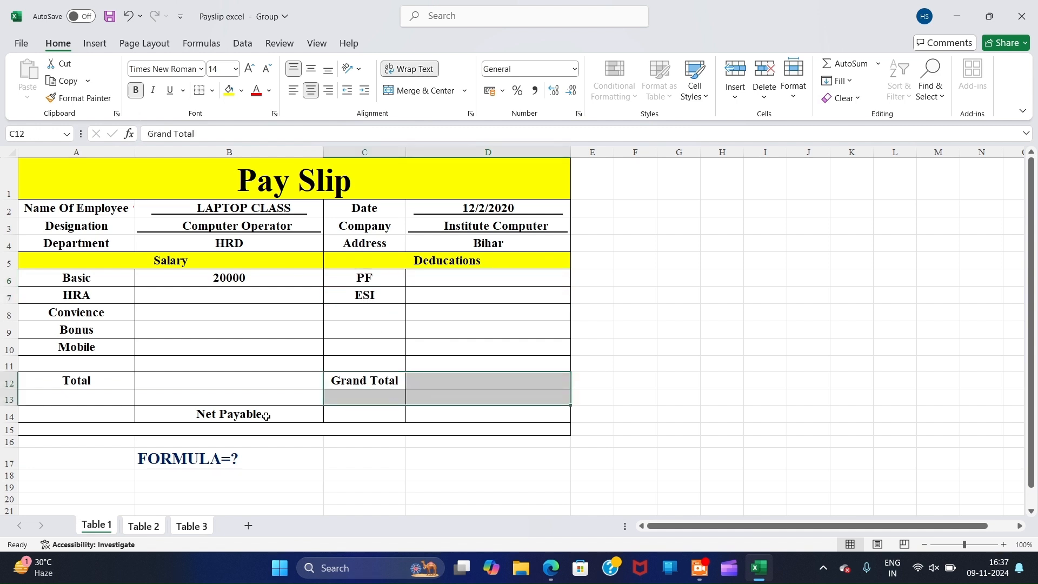
left_click(227, 413)
left_click_drag(330, 419, 298, 434)
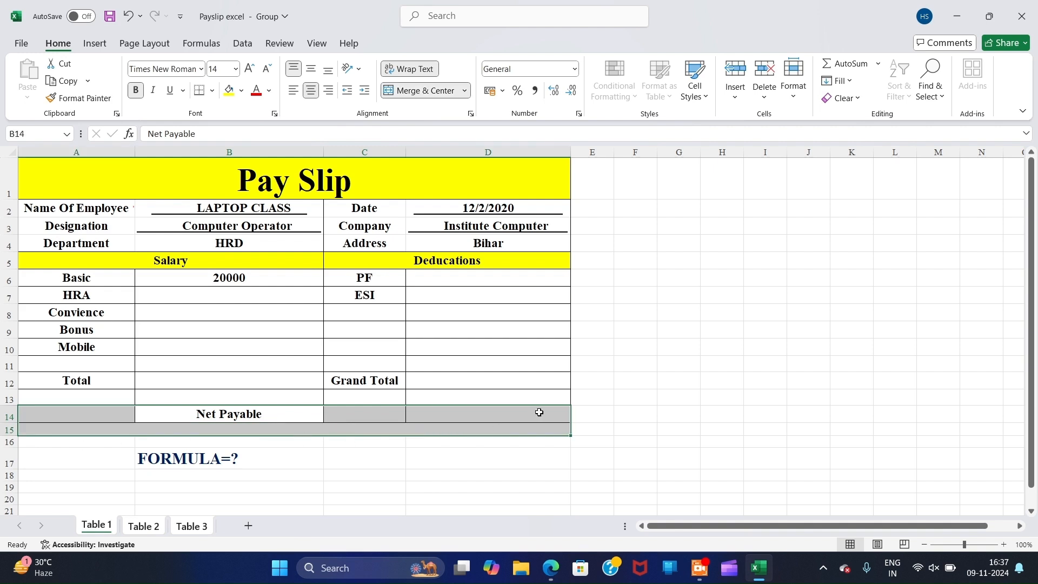
left_click(632, 335)
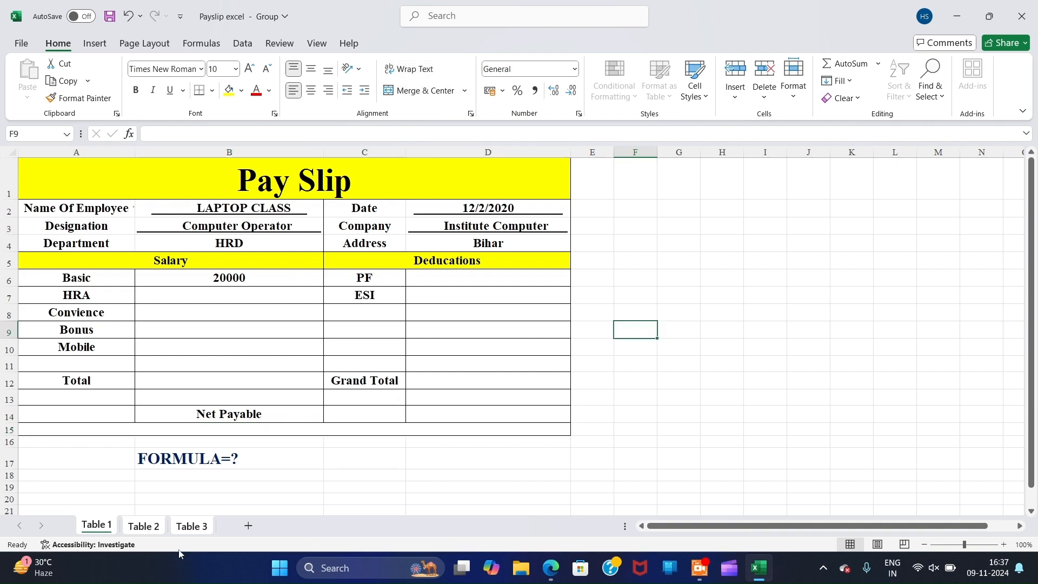
left_click(174, 459)
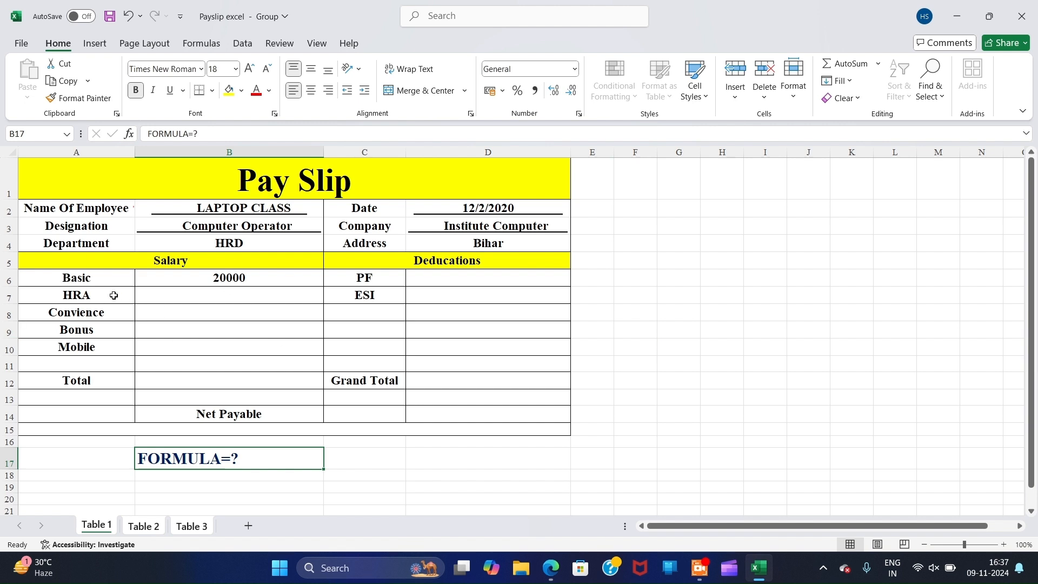
Calculate HRA in B7 as 10% of the basic salary with the formula =B6*10%
left_click(174, 297)
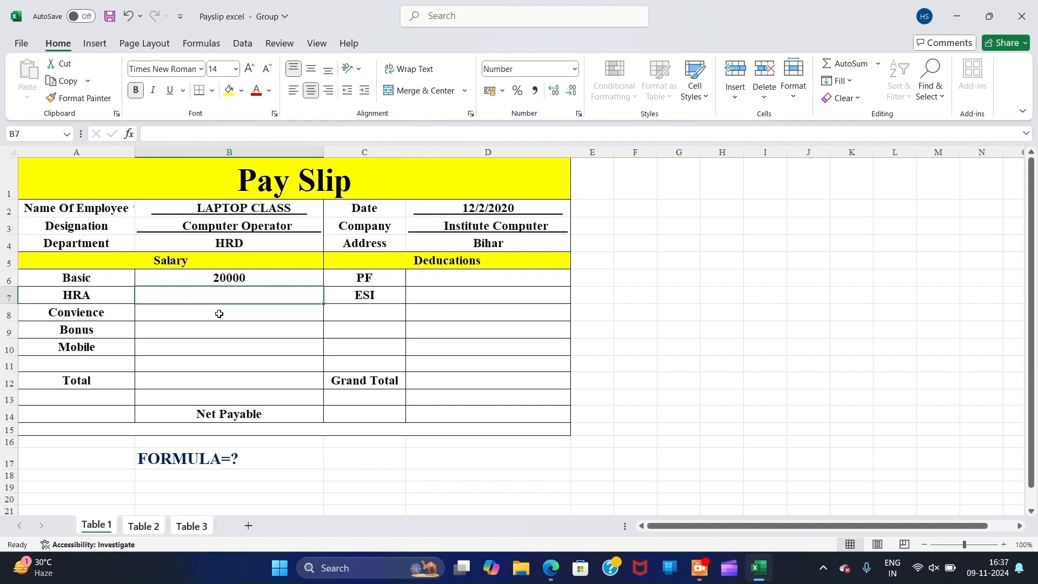
type("=")
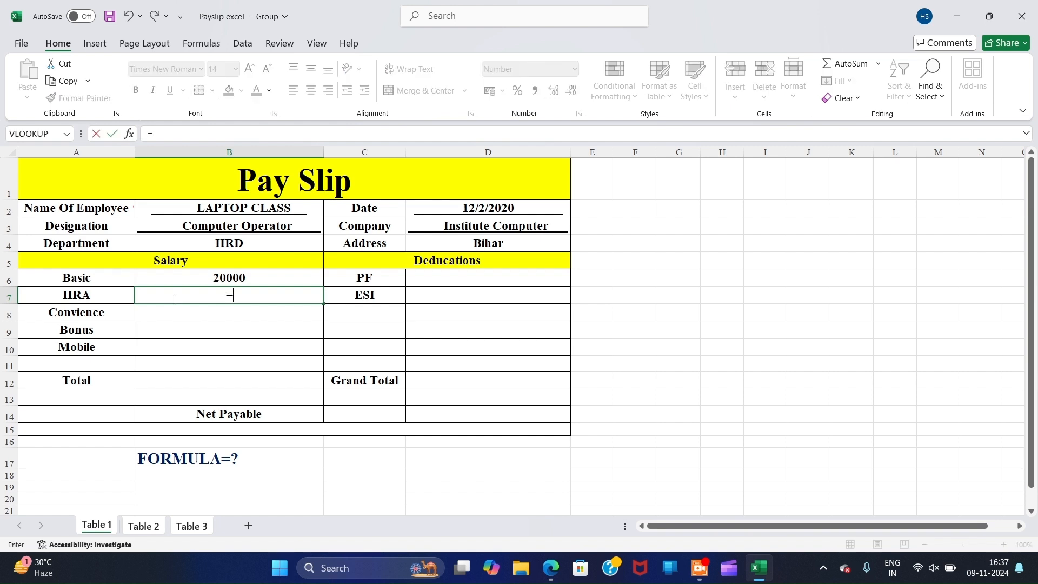
left_click(223, 276)
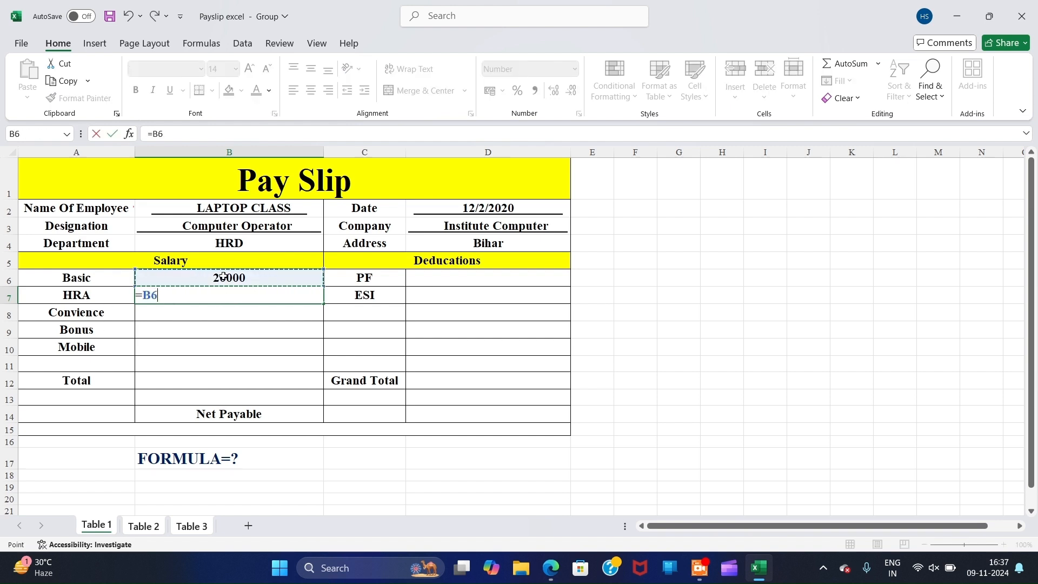
type("*")
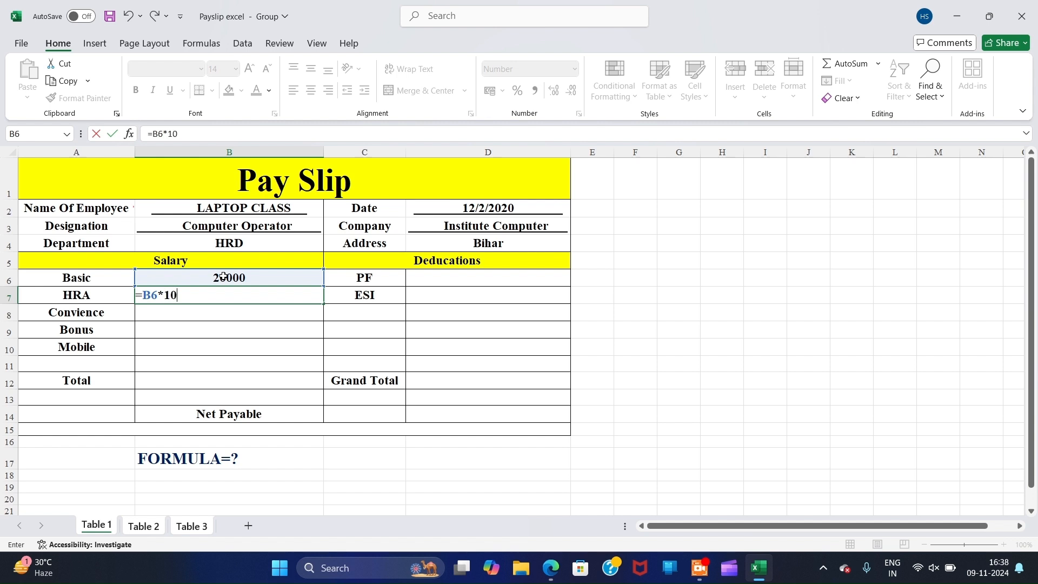
type("10%")
key("Return")
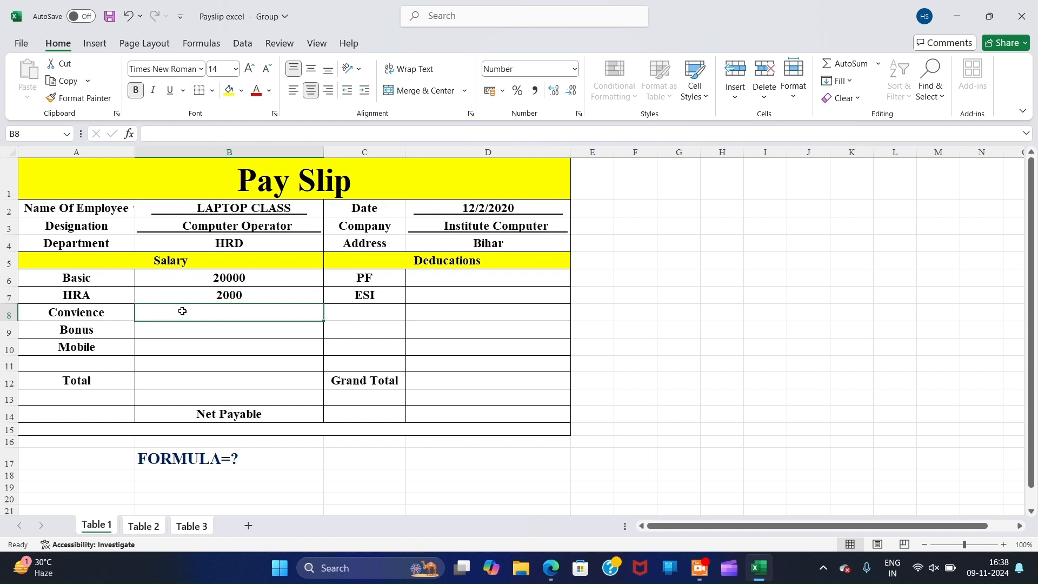
Calculate the Convience allowance in B8 as 5% of the basic salary with the formula =B6*5%
type("=")
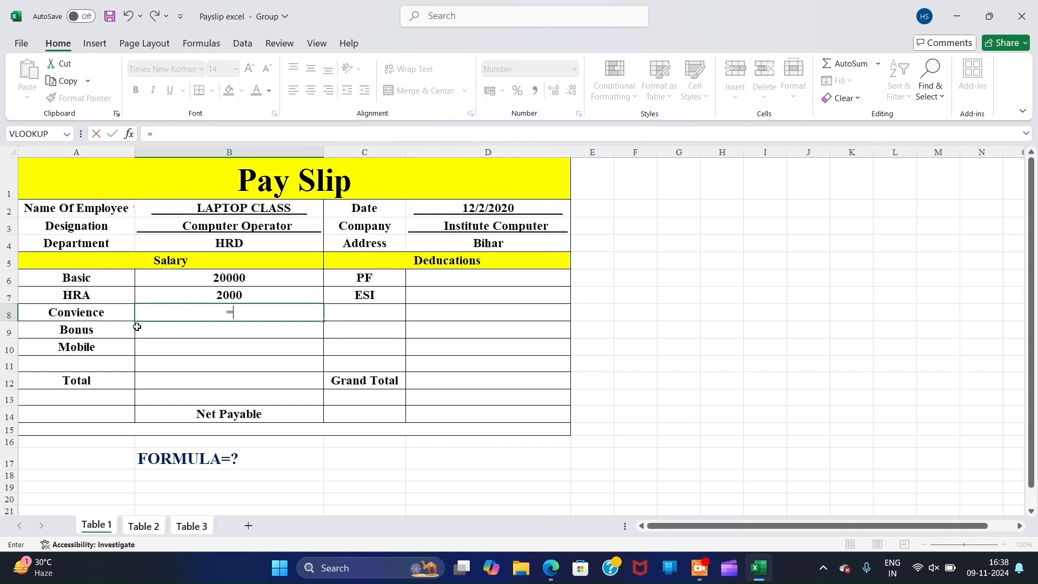
left_click(212, 278)
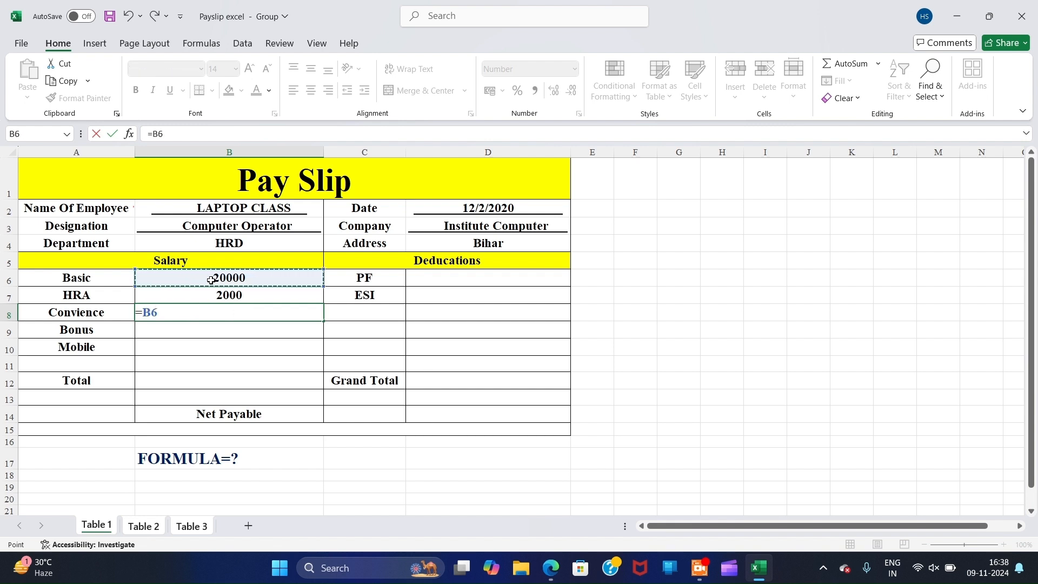
type("*")
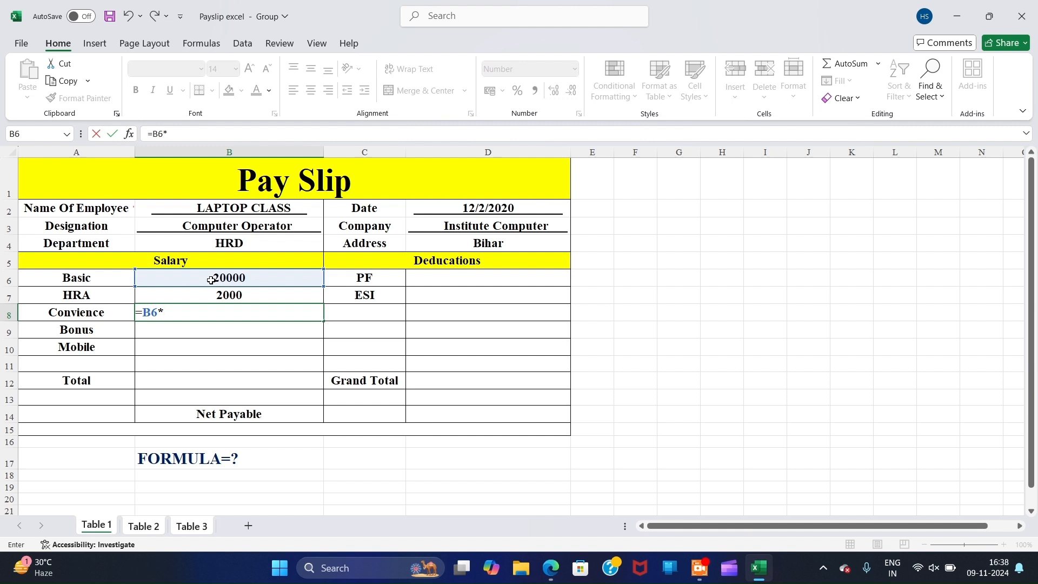
type("5%")
key("Return")
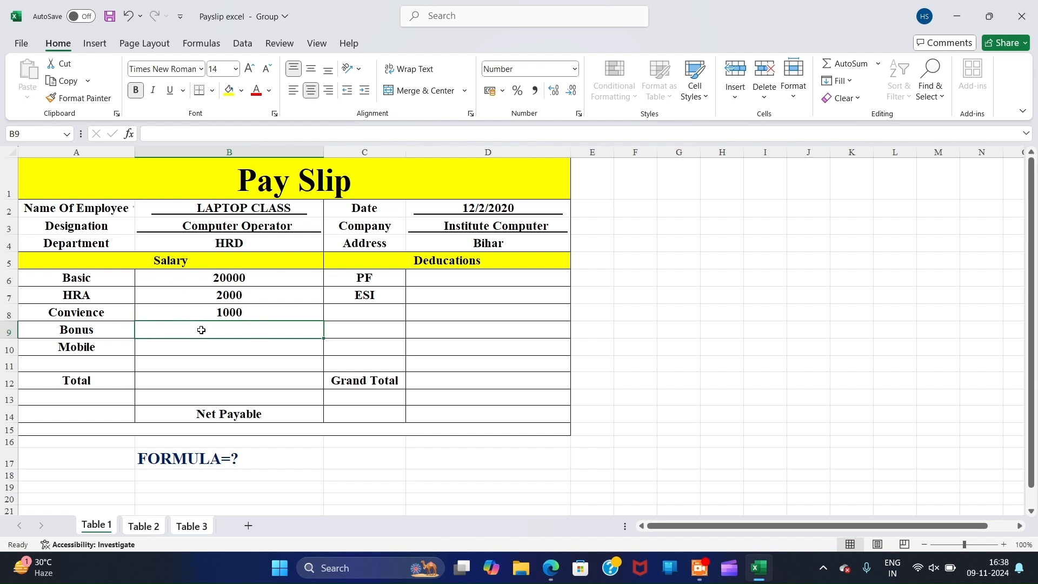
Calculate the Bonus in B9 as 20% of the basic salary with the formula =B6*20%
type("=")
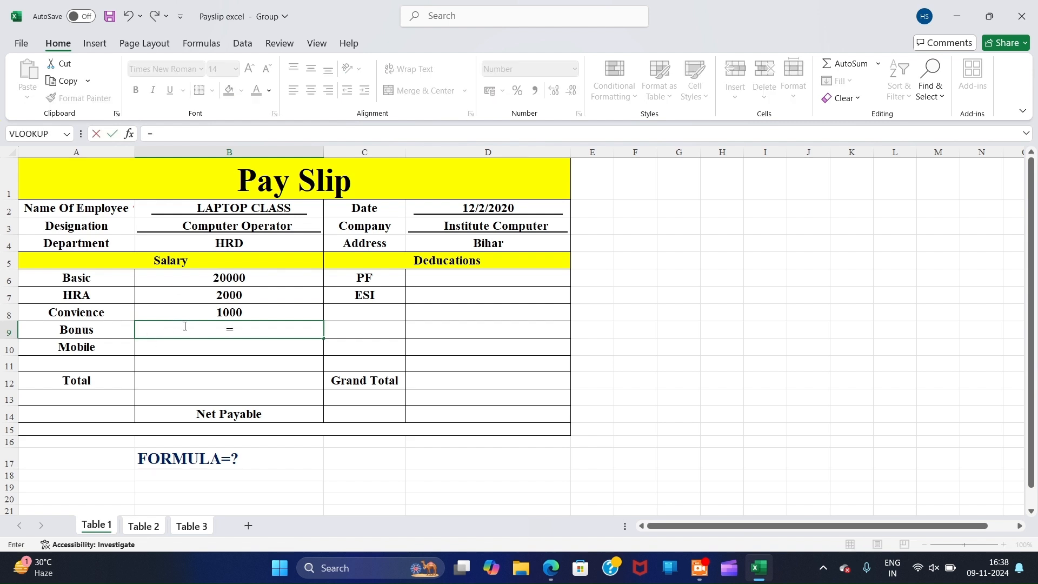
left_click(219, 279)
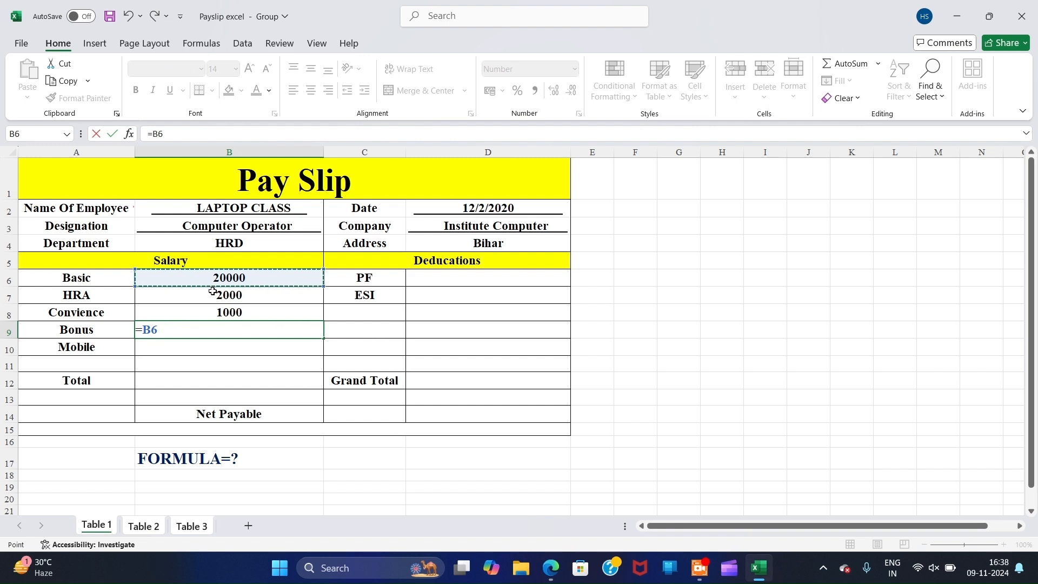
type("*2")
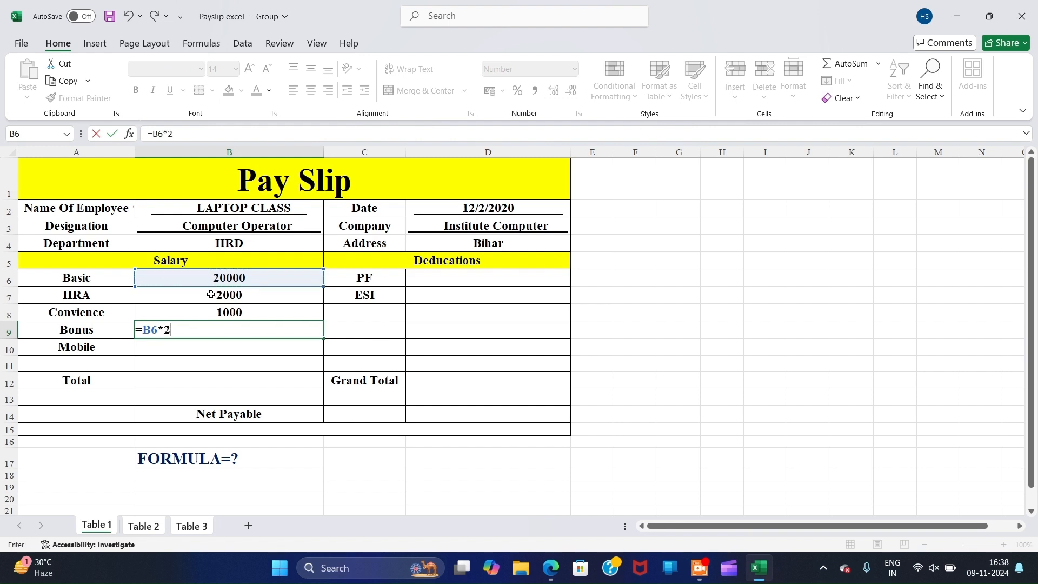
type("0%")
key("Return")
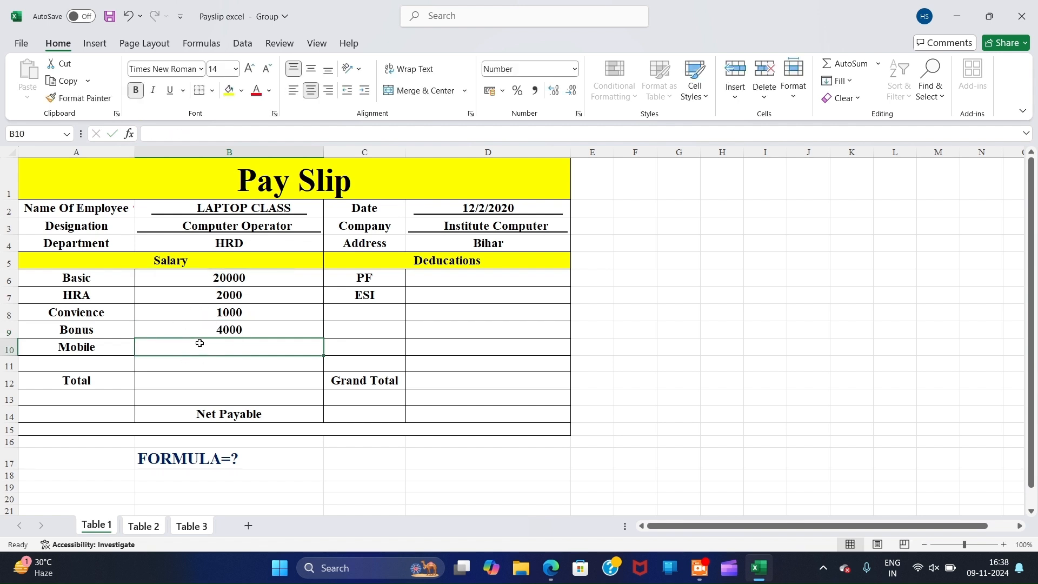
Calculate the Mobile allowance in B10 as 0.5% of the basic salary with the formula =B6*0.5%
type("=")
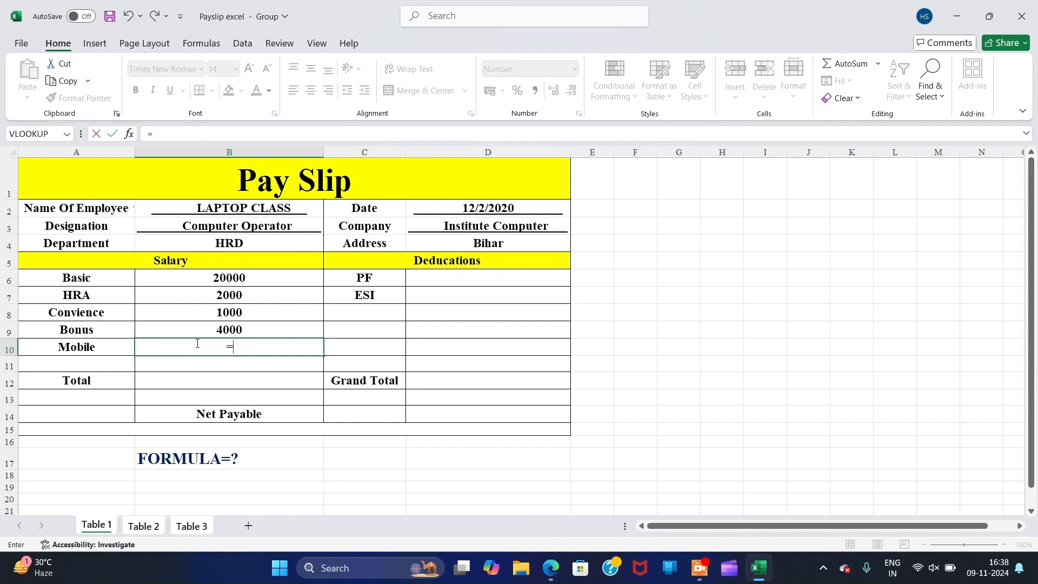
left_click(200, 280)
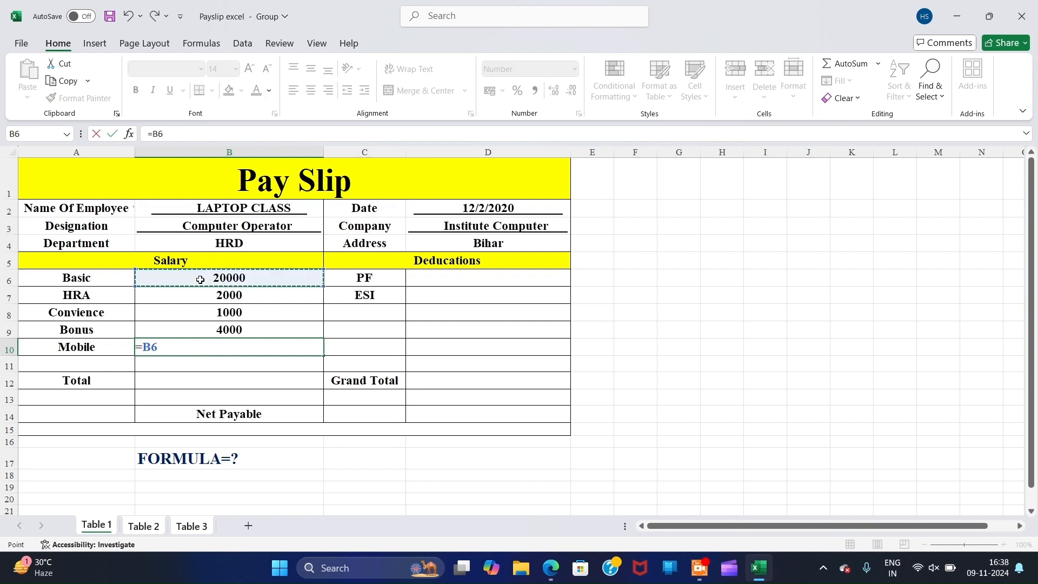
type("*")
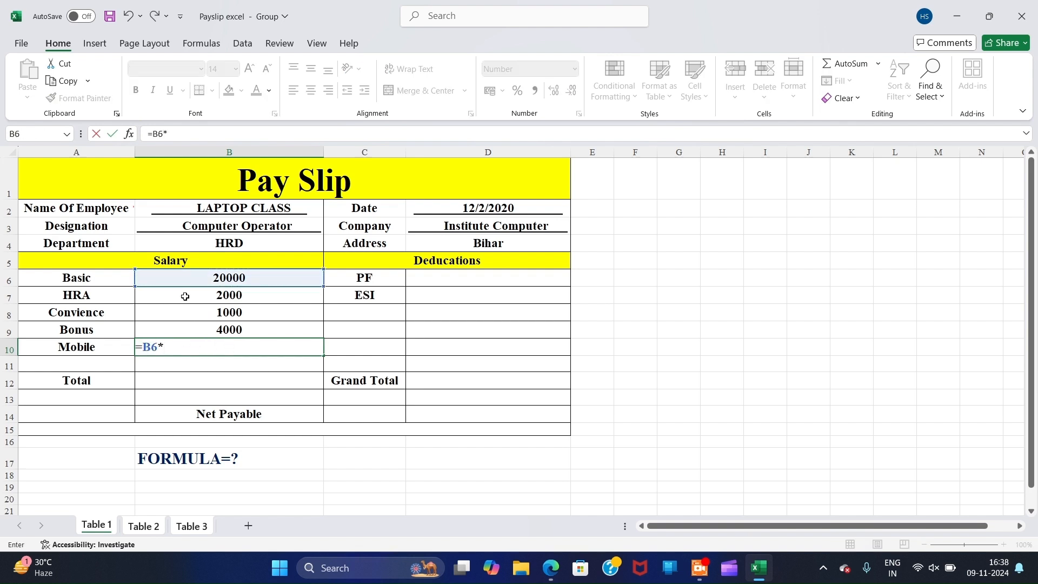
type("0.5")
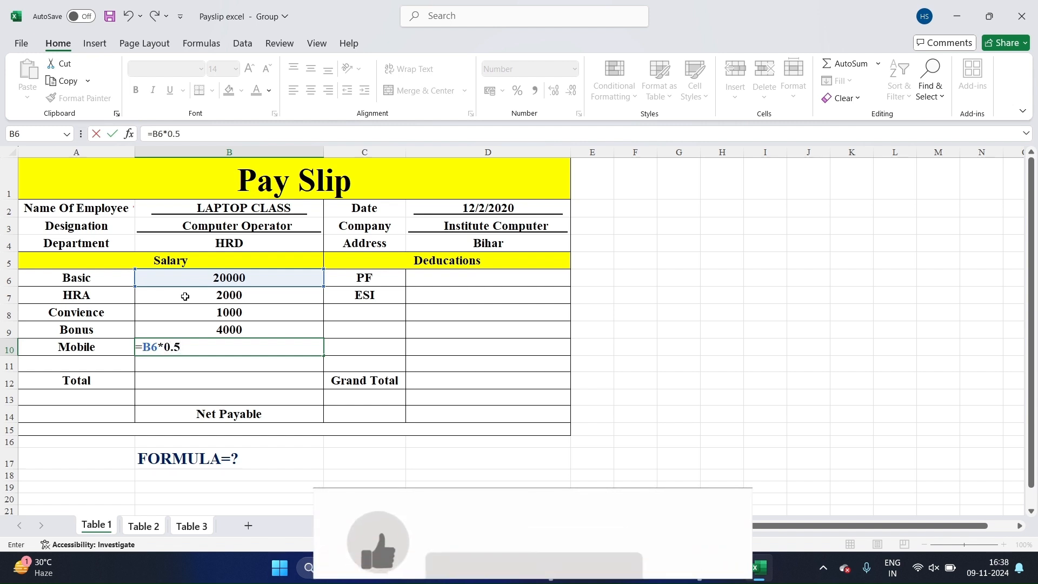
type("%")
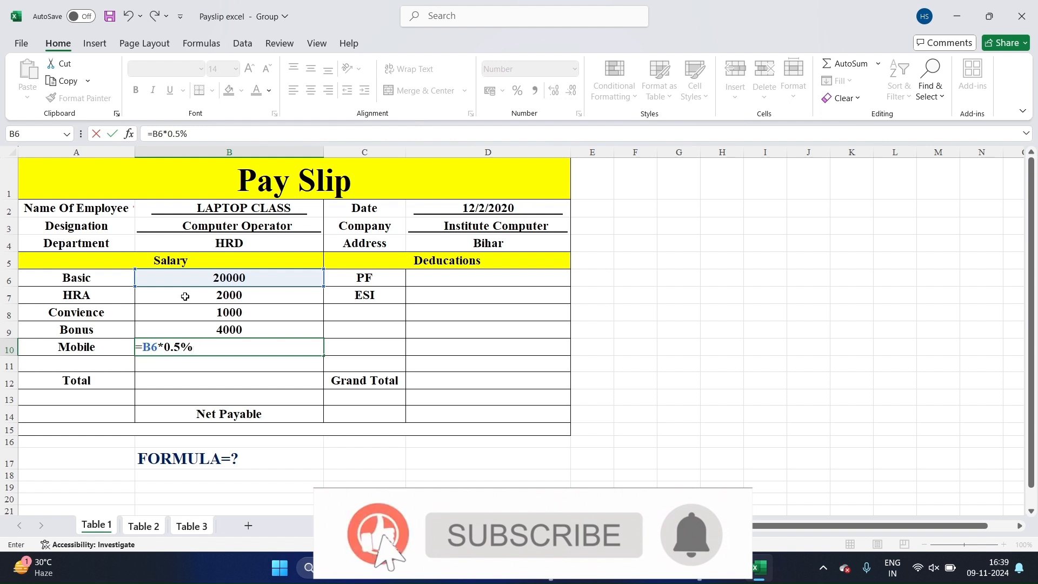
key("Return")
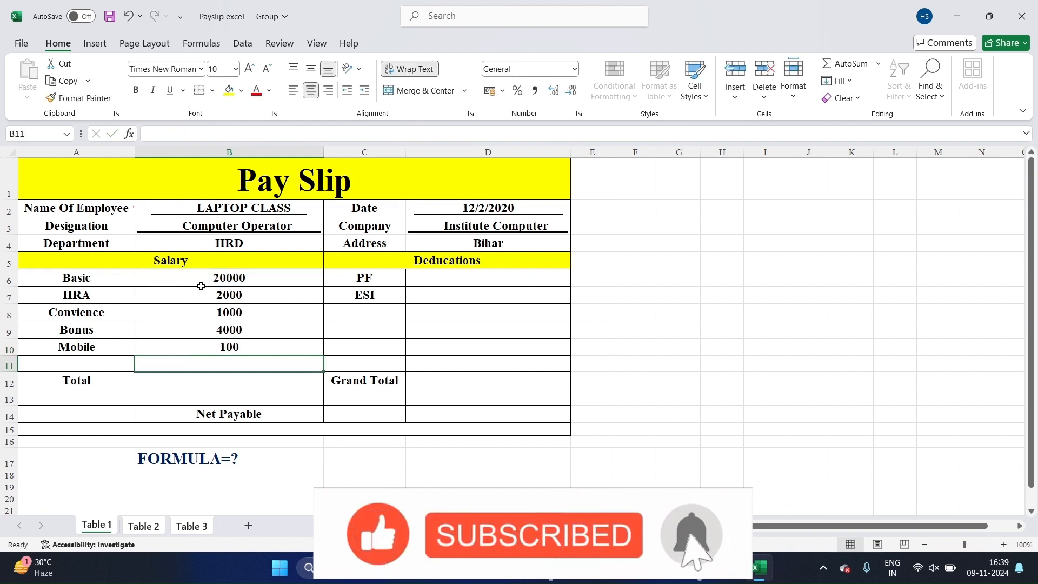
Total the salary components in B12 with the formula =SUM(B6:B10)
left_click_drag(204, 280, 213, 361)
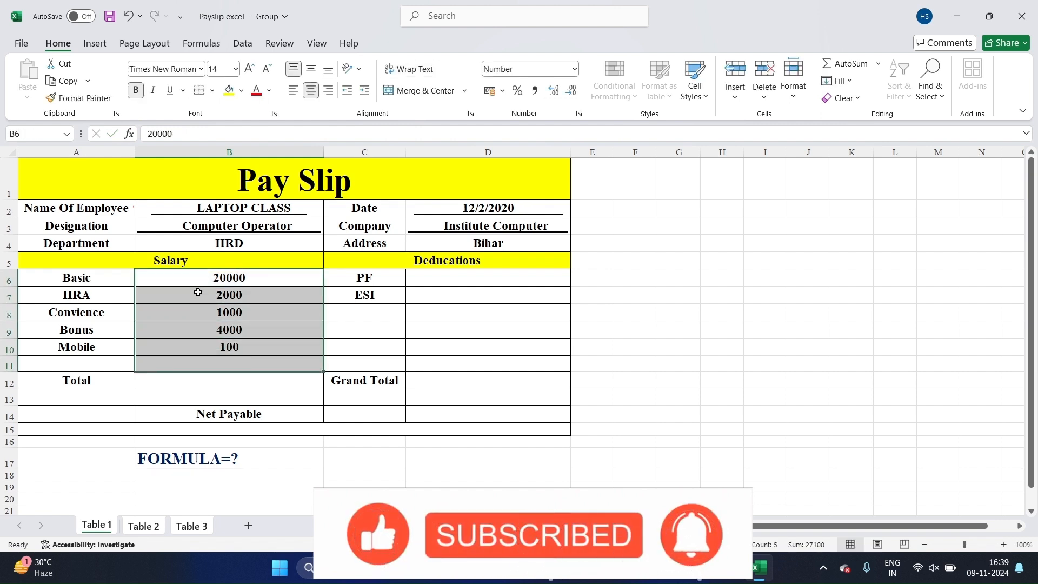
left_click_drag(198, 292, 205, 346)
left_click(195, 384)
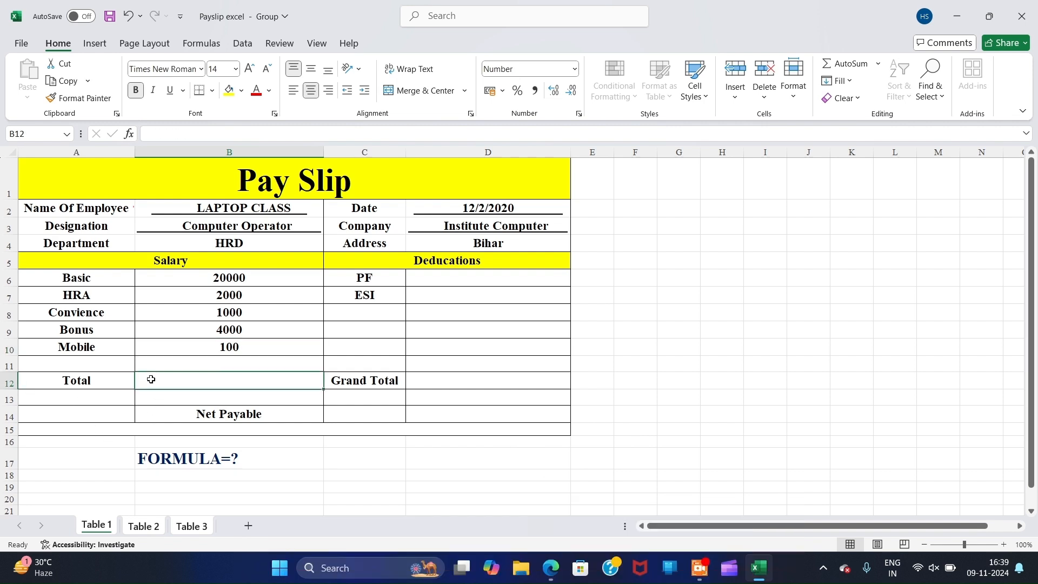
type("=sum")
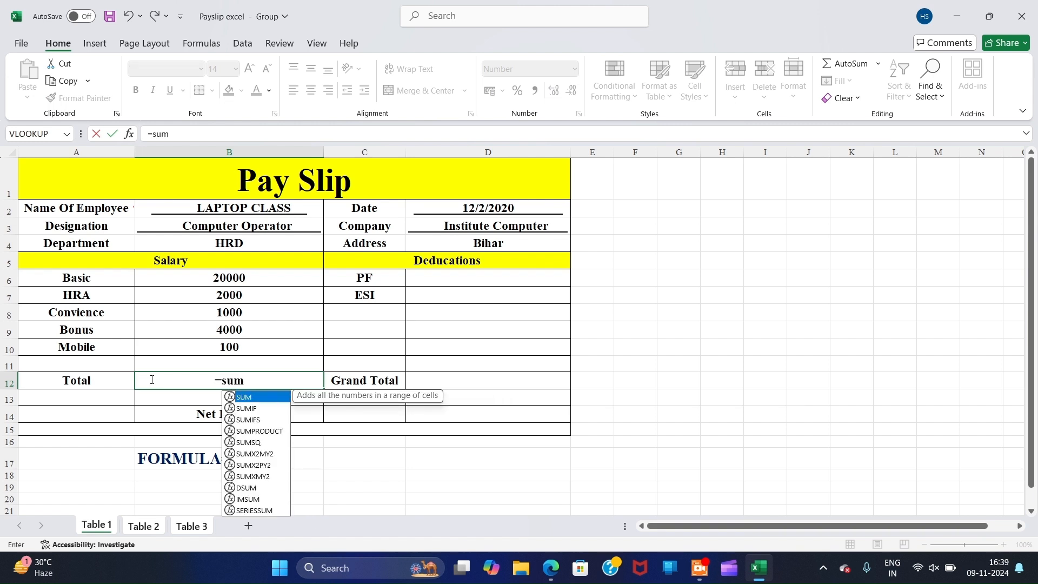
type("(")
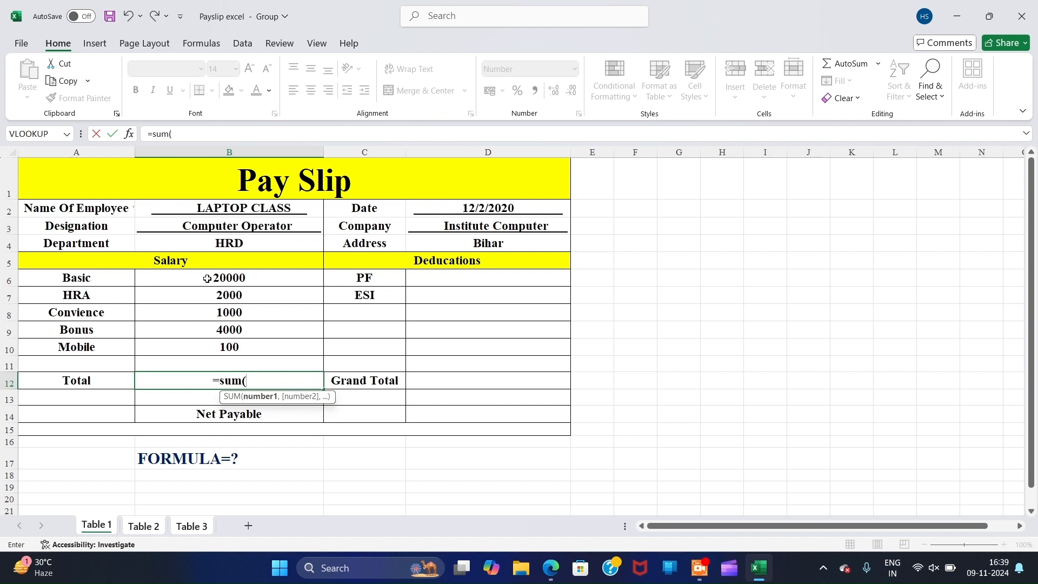
left_click_drag(207, 280, 218, 347)
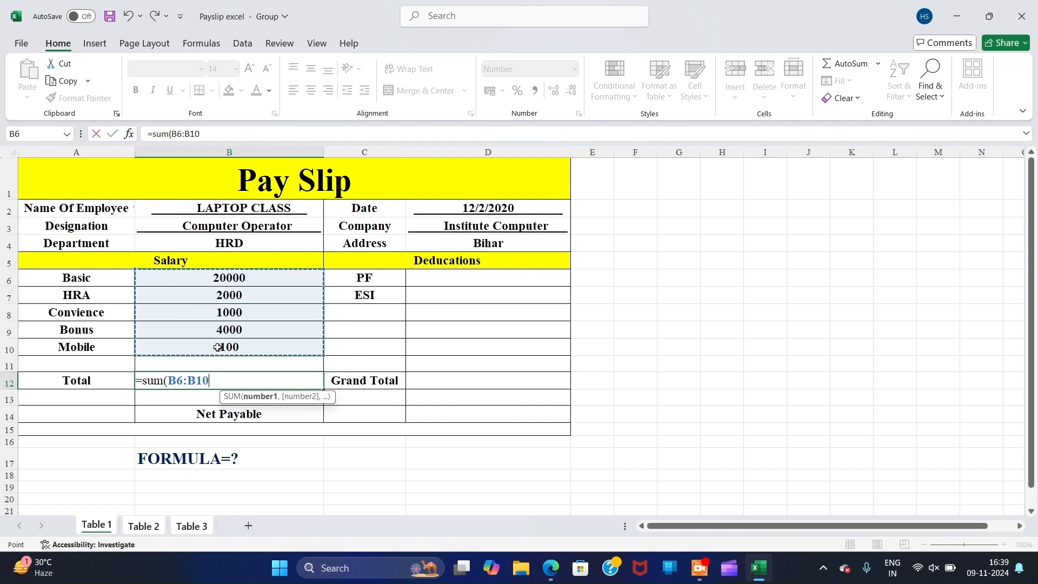
type(")")
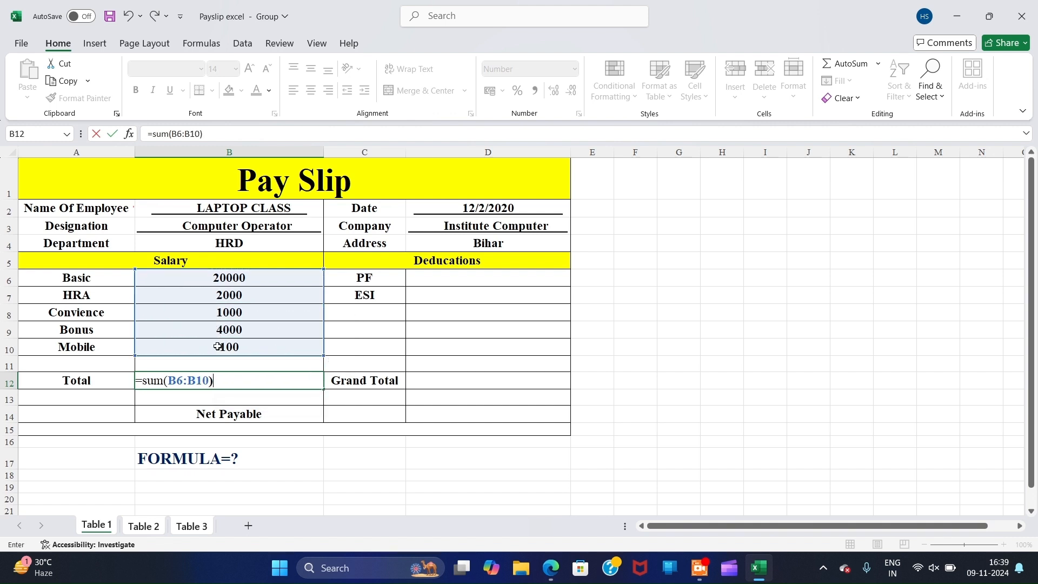
key("Return")
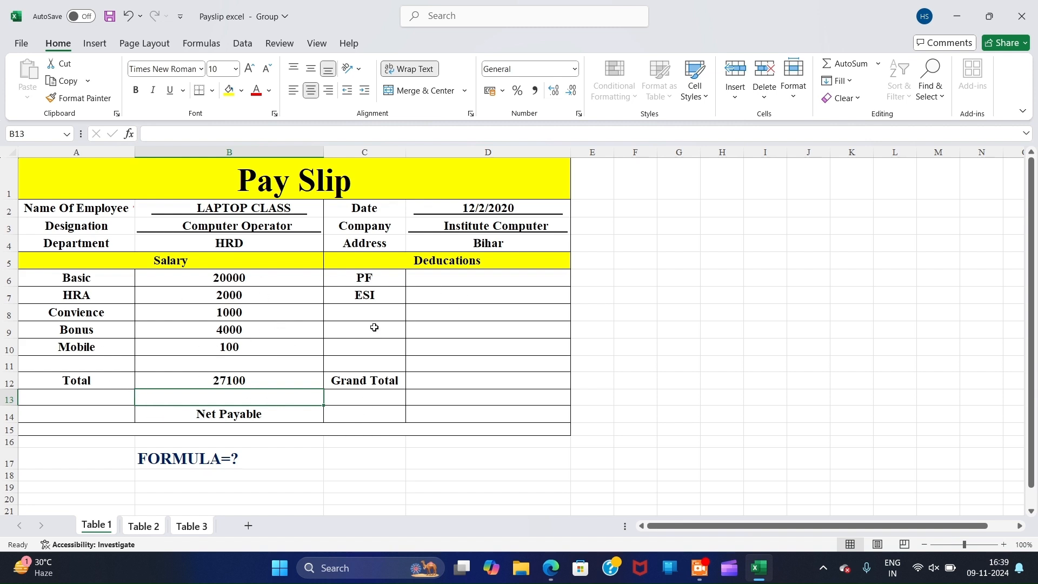
Calculate the PF deduction in D6 as 5% of the basic salary with the formula =B6*5%
left_click_drag(378, 286, 480, 277)
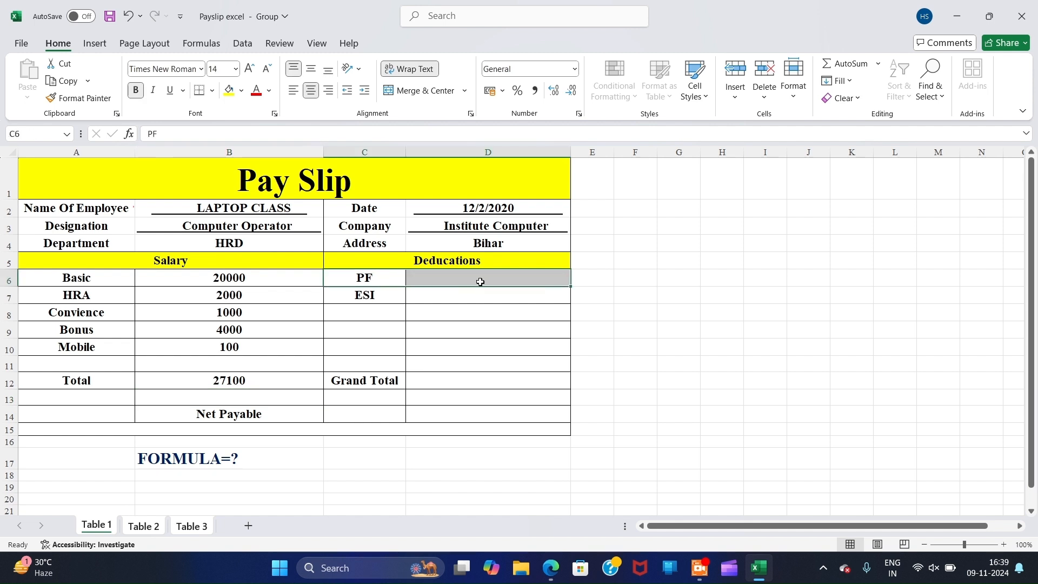
left_click(451, 281)
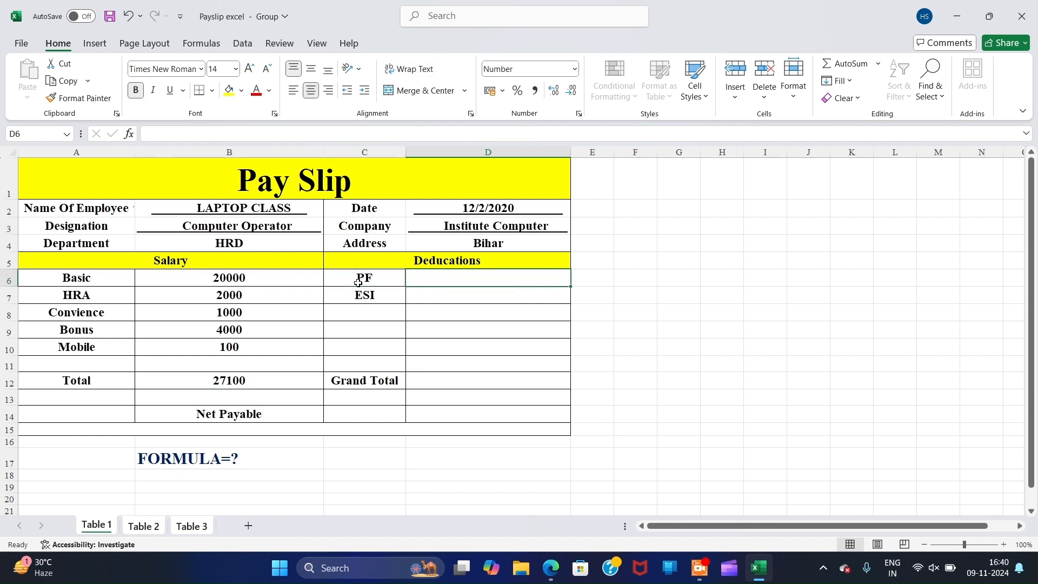
left_click_drag(358, 279, 446, 278)
left_click(435, 278)
type("=")
left_click(249, 278)
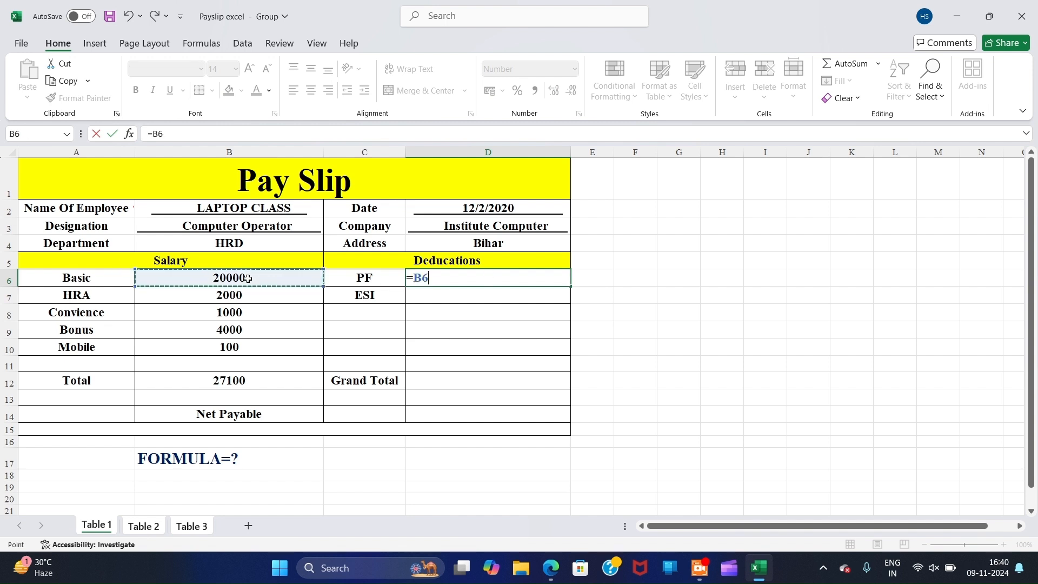
type("*")
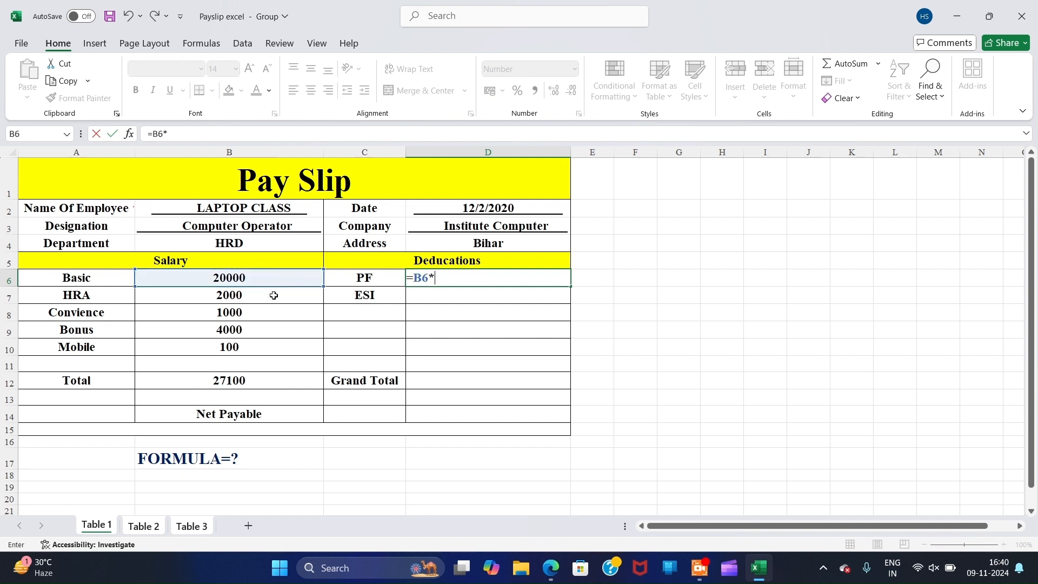
type("5%")
key("Return")
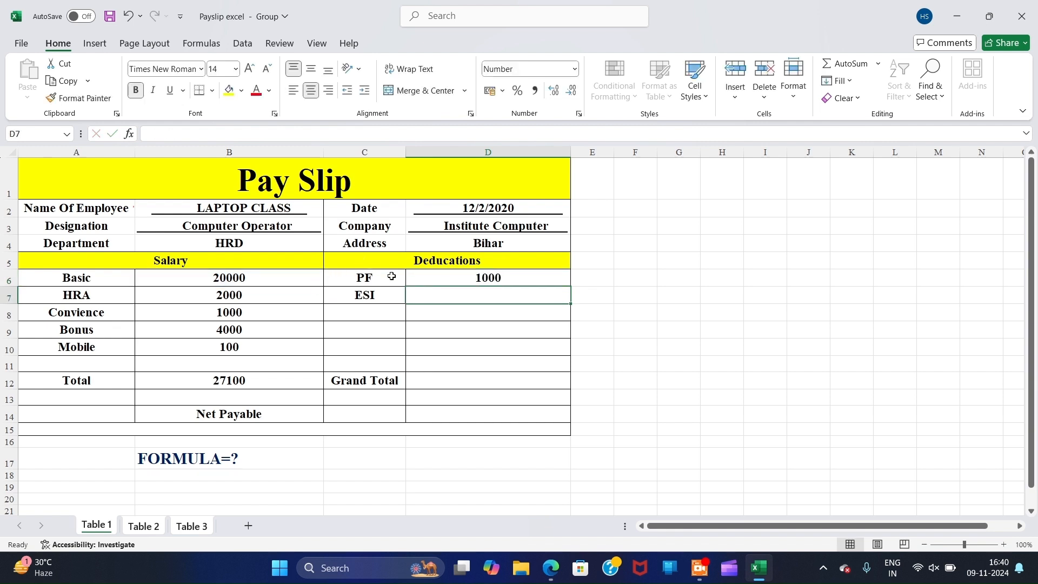
Calculate the ESI deduction in D7 as 4% of the basic salary with the formula =B6*4%
left_click_drag(390, 278, 457, 279)
left_click(441, 302)
left_click_drag(356, 294, 426, 301)
left_click(431, 294)
type("=")
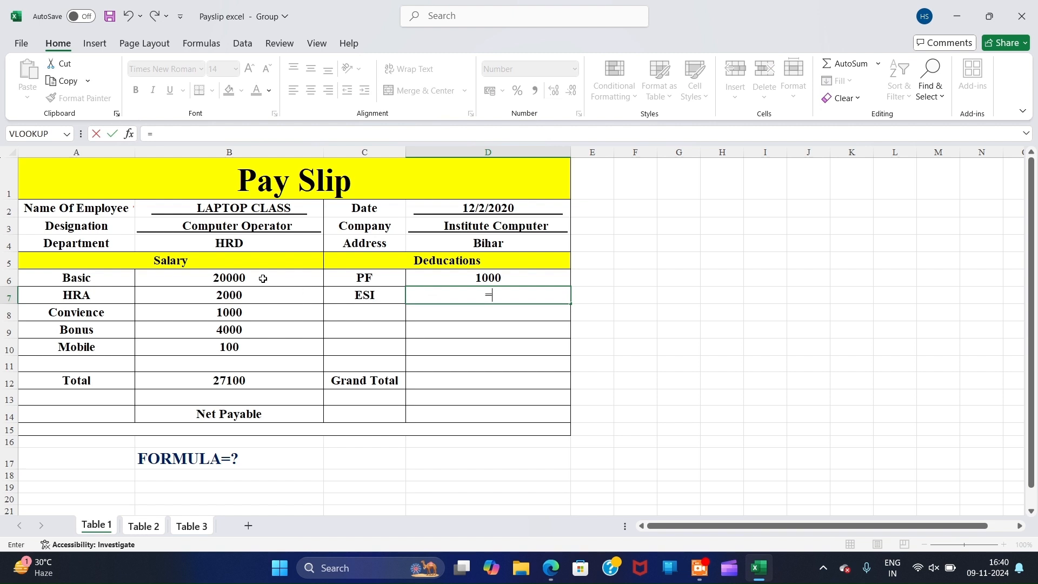
left_click(262, 277)
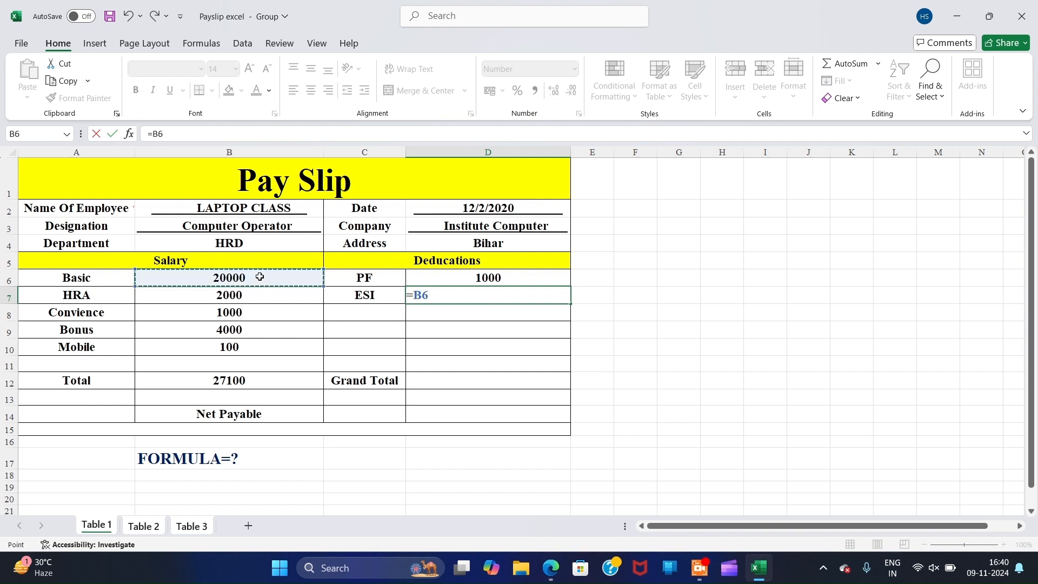
type("*")
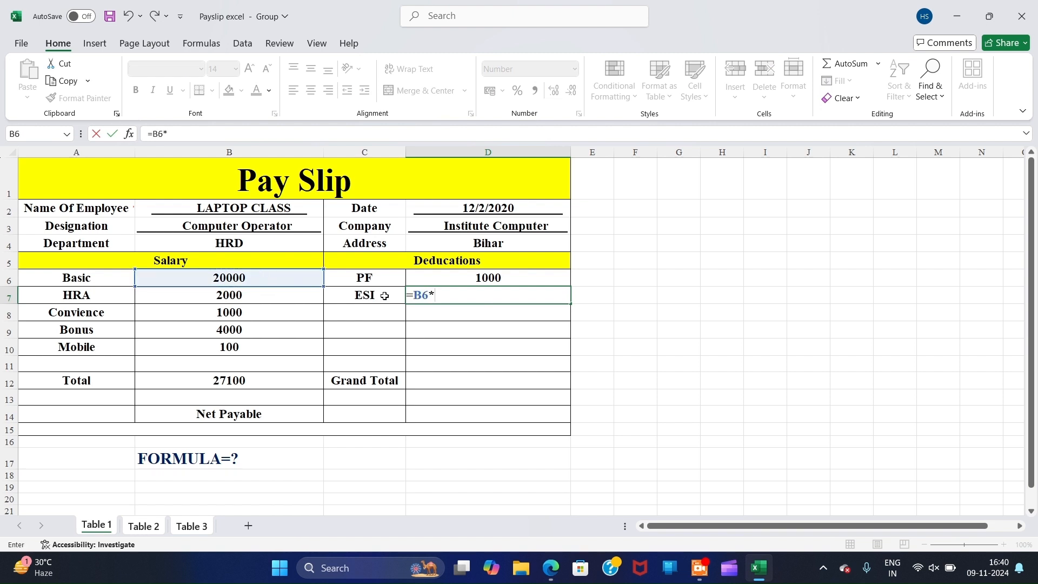
type("4%")
key("Return")
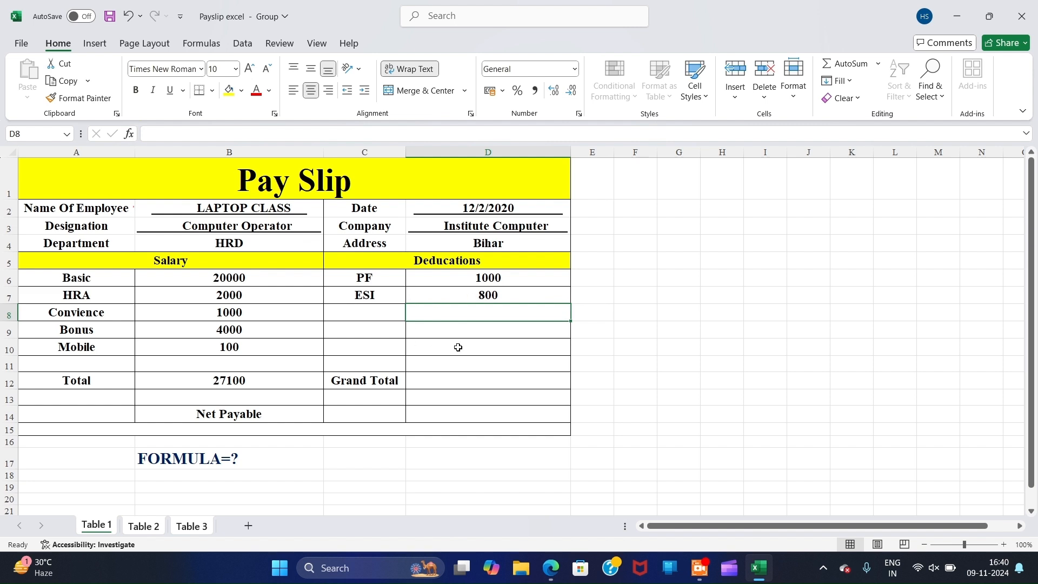
Add the PF and ESI deductions in the Grand Total cell D12 with the formula =D6+D7
left_click_drag(367, 386, 488, 385)
left_click(379, 376)
left_click_drag(378, 377, 480, 377)
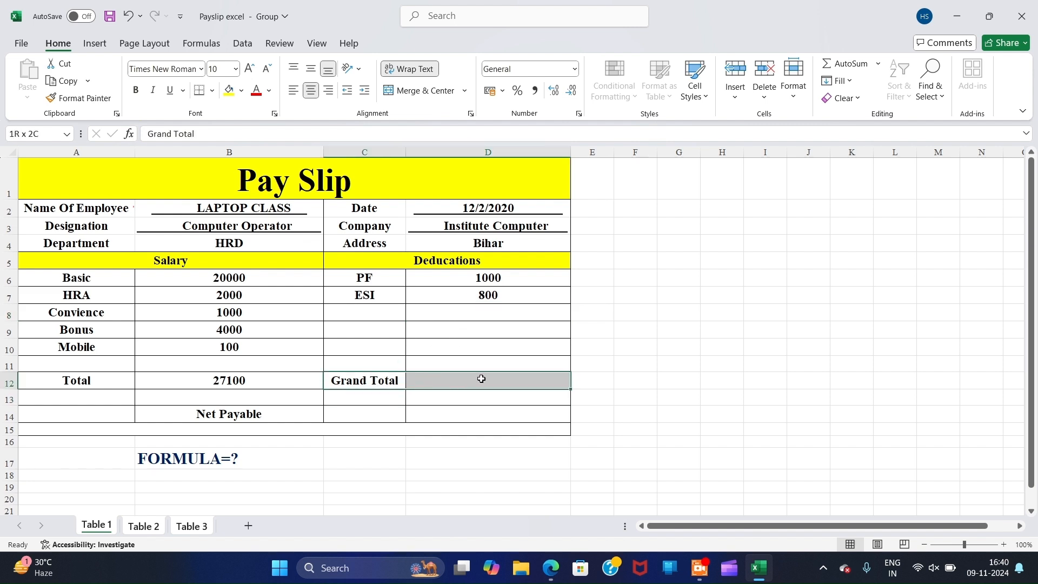
left_click(422, 380)
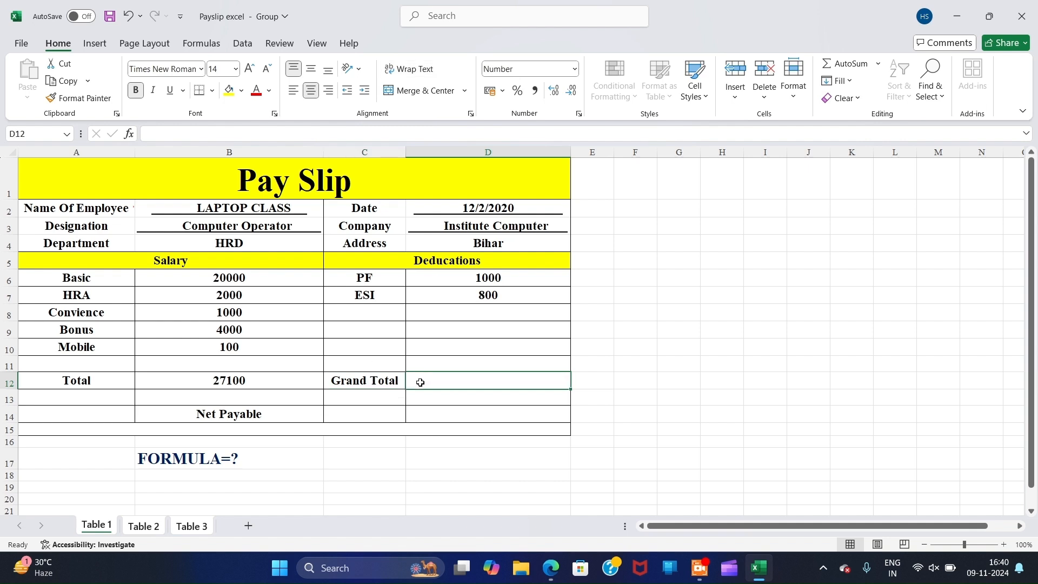
type("=")
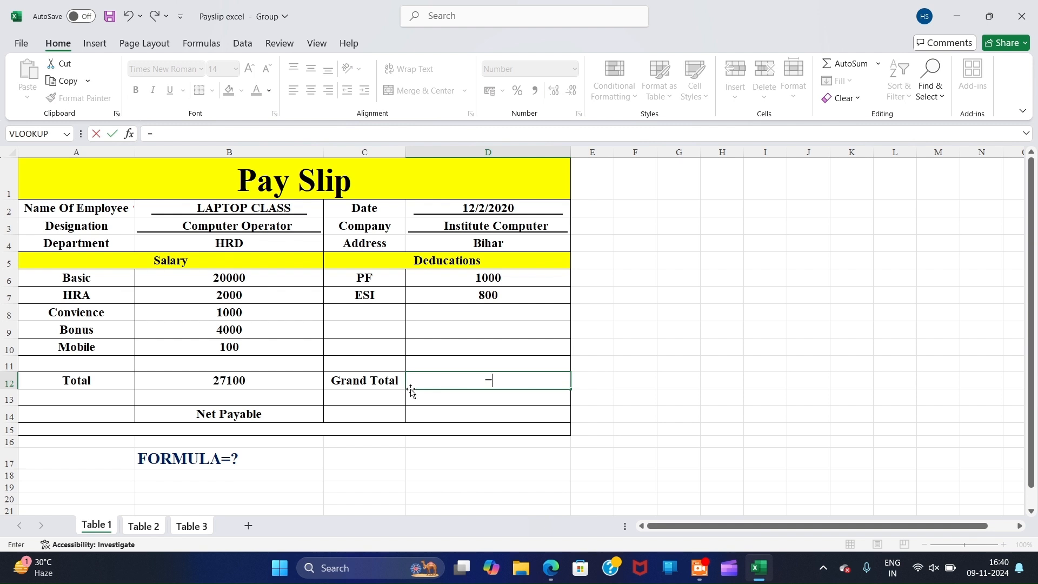
left_click(456, 277)
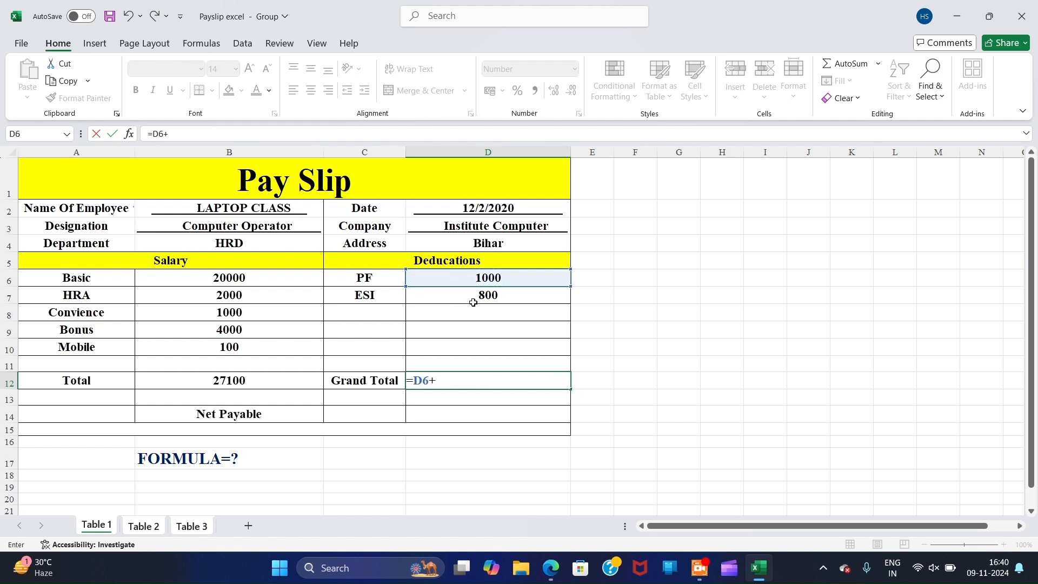
left_click(471, 298)
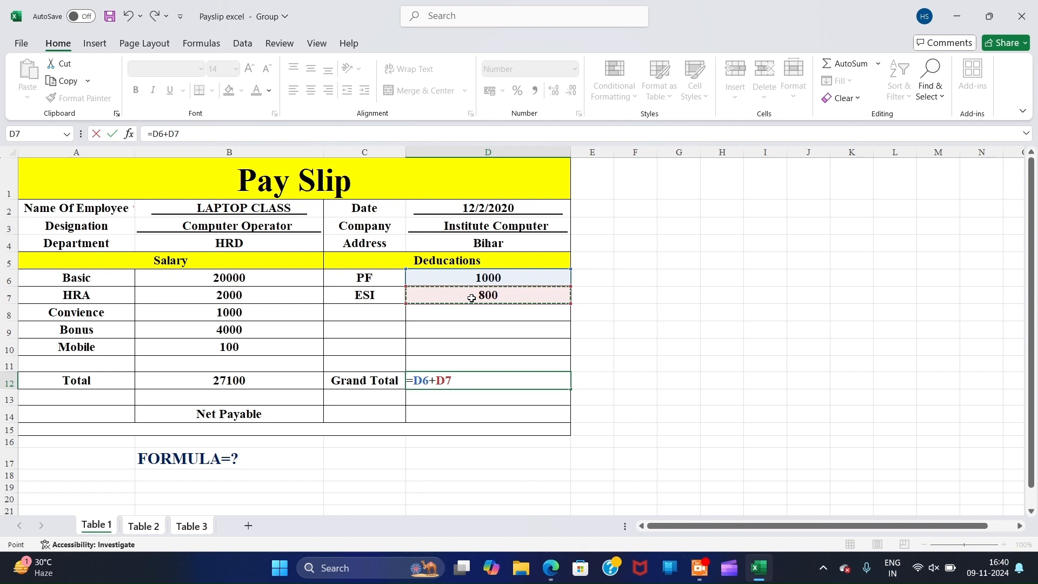
key("Return")
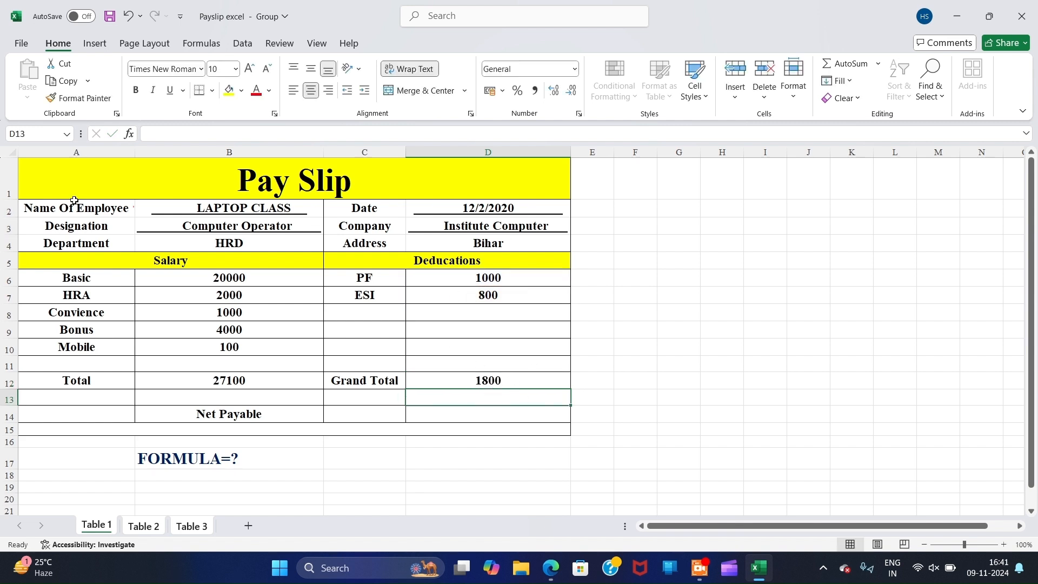
Calculate the Net Payable in C14 by subtracting the deductions total from the salary total with the formula =B12-D12
mouse_move(75, 200)
left_mouse_down()
mouse_move(433, 417)
mouse_move(438, 430)
left_mouse_up()
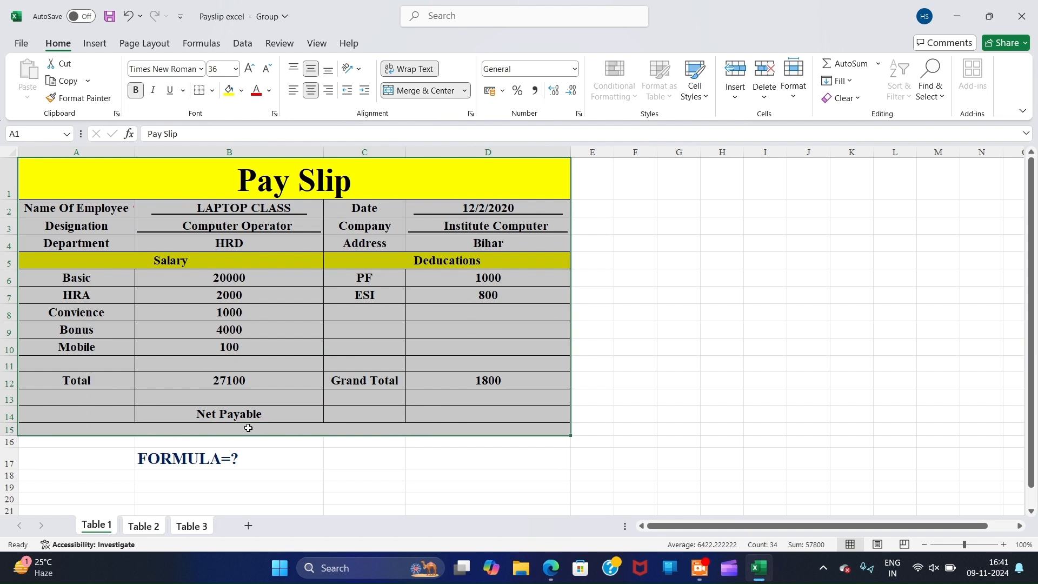
mouse_move(253, 413)
left_mouse_down()
mouse_move(347, 417)
mouse_move(336, 424)
mouse_move(327, 409)
mouse_move(347, 407)
mouse_move(252, 413)
left_mouse_up()
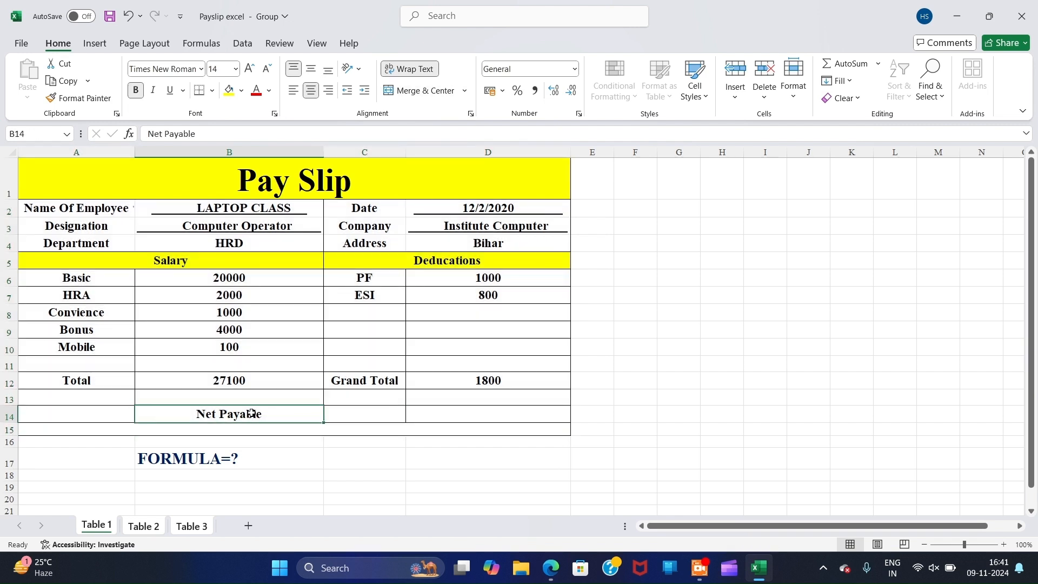
left_click(347, 413)
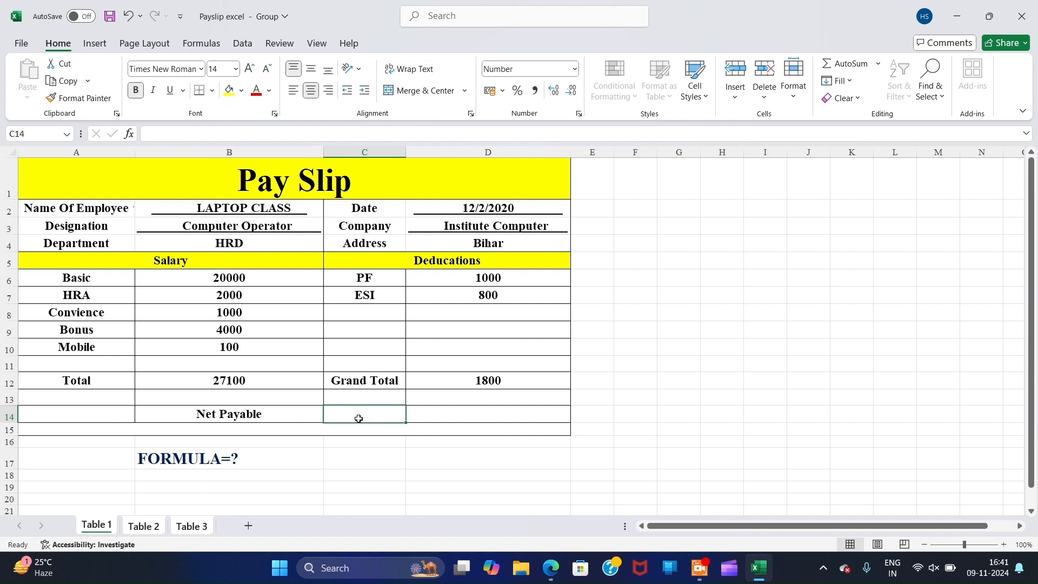
type("=")
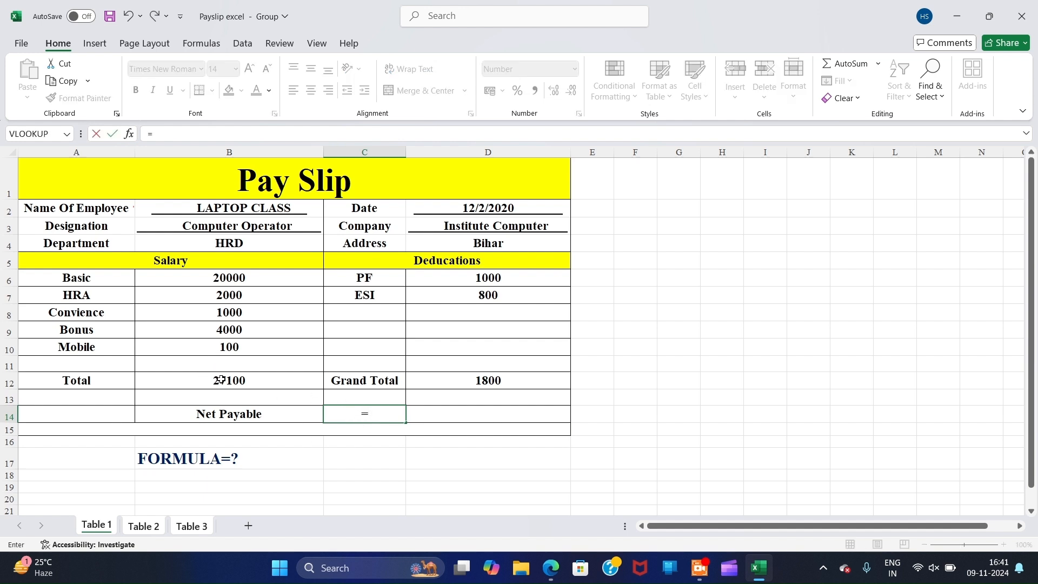
left_click(221, 380)
type("-")
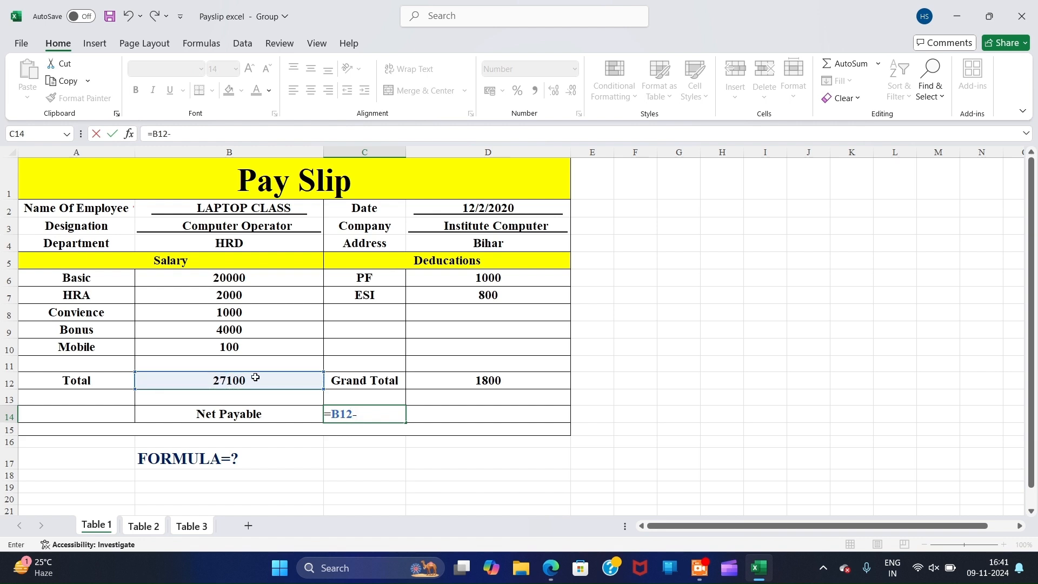
left_click(457, 376)
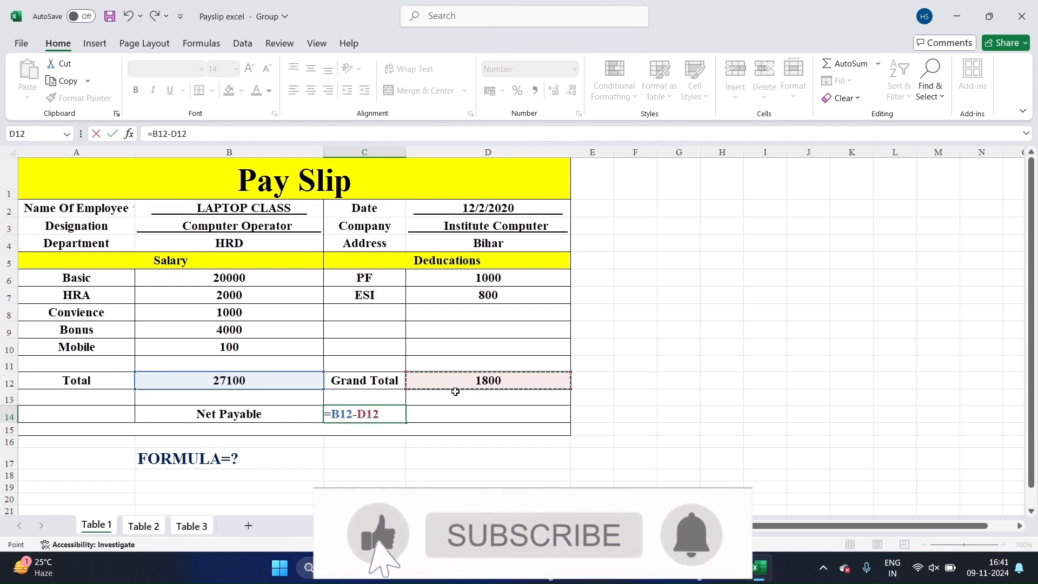
key("Return")
left_click(375, 413)
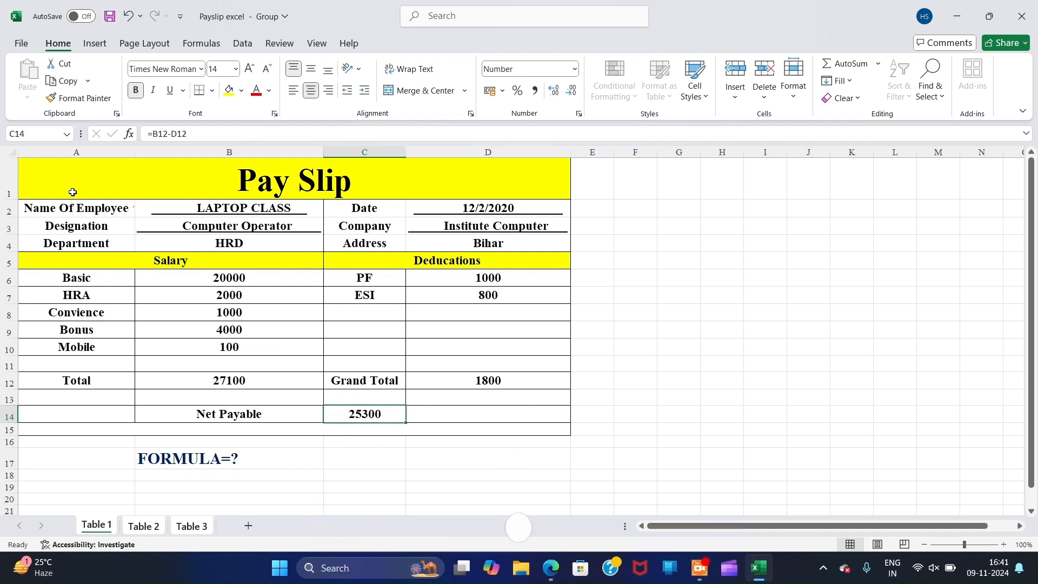
left_click_drag(69, 192, 441, 456)
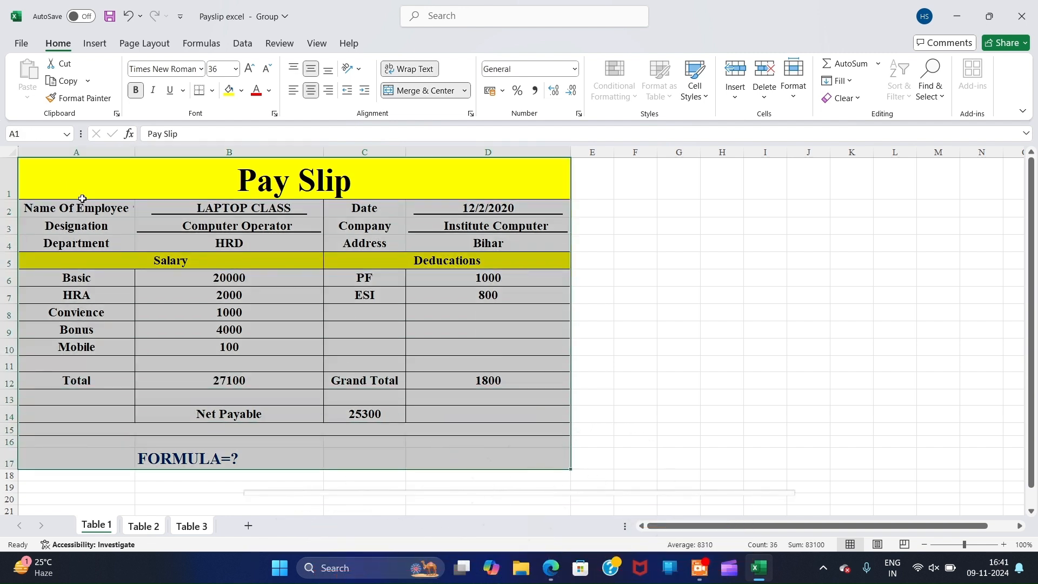
left_click_drag(81, 192, 440, 459)
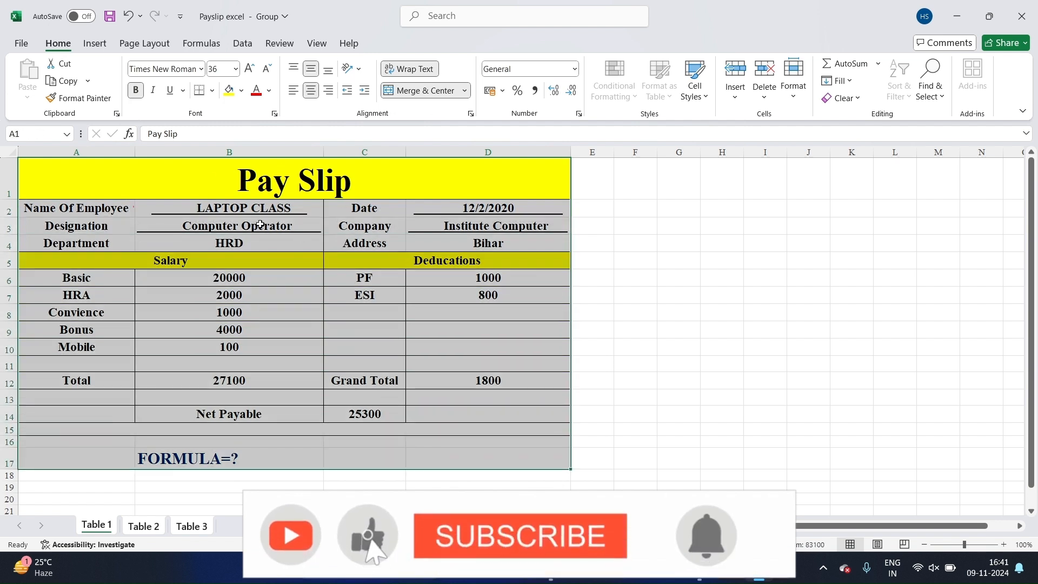
left_click_drag(201, 181, 430, 315)
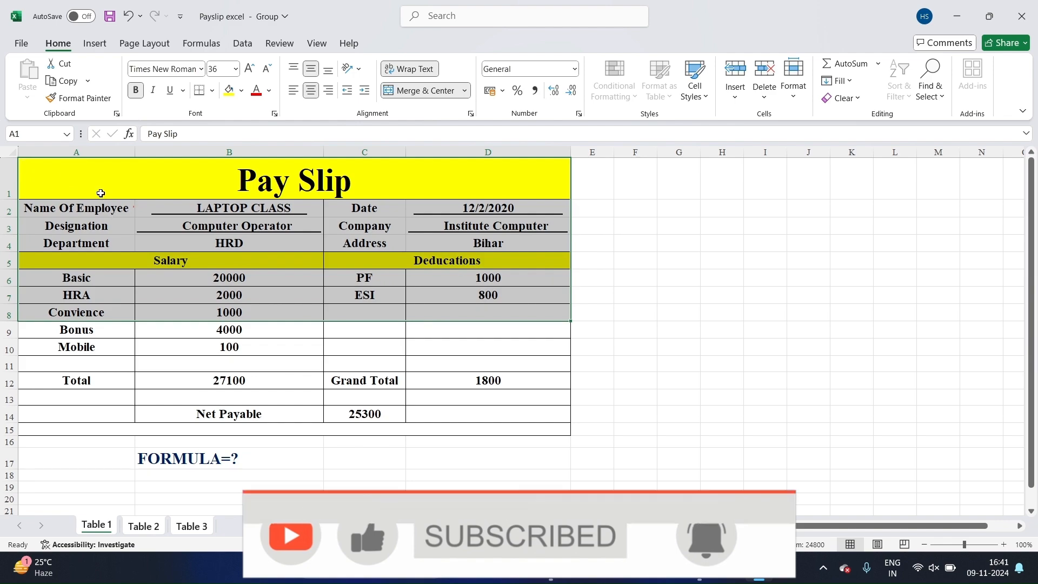
left_click_drag(100, 192, 875, 465)
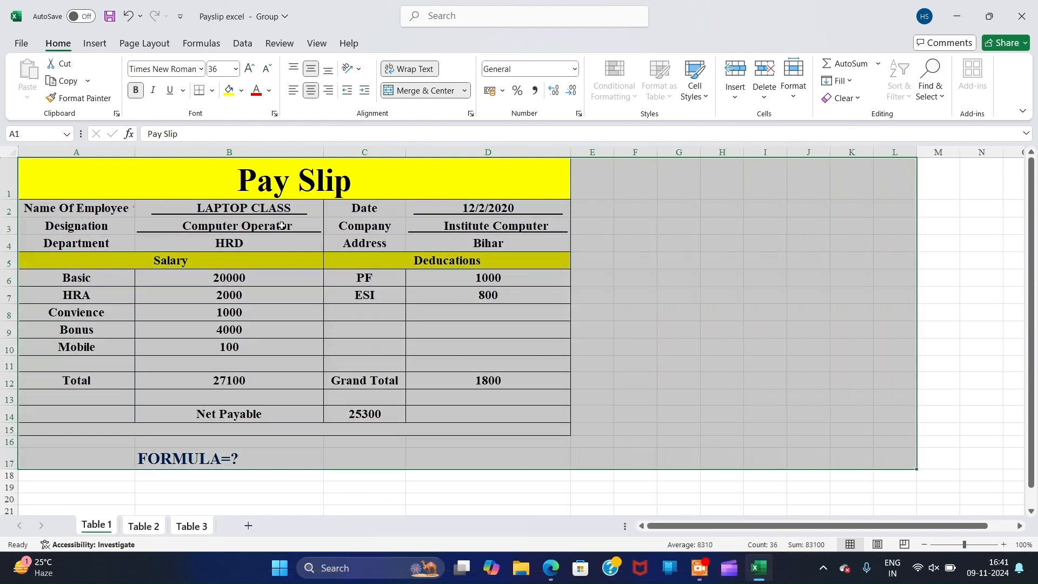